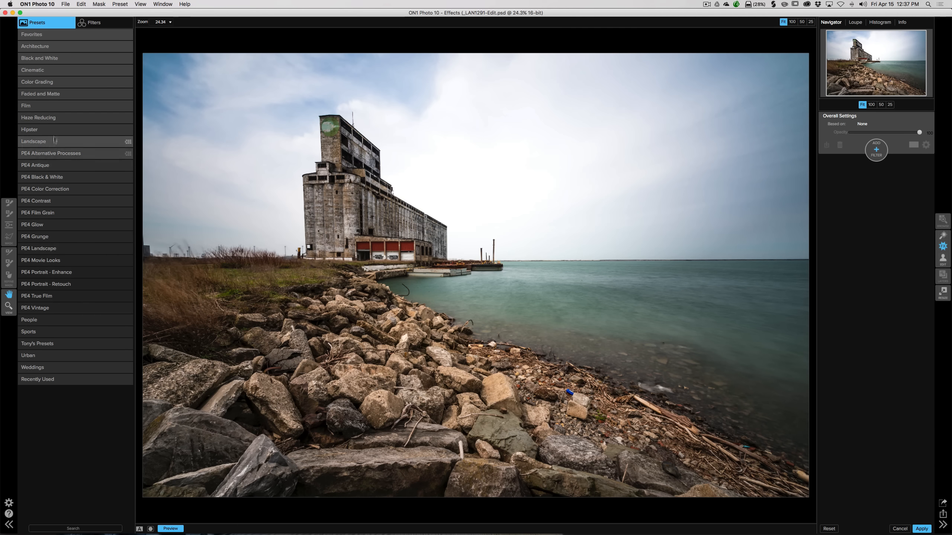
Try the New York preset from the Architecture category and reset all effects
left_click(62, 46)
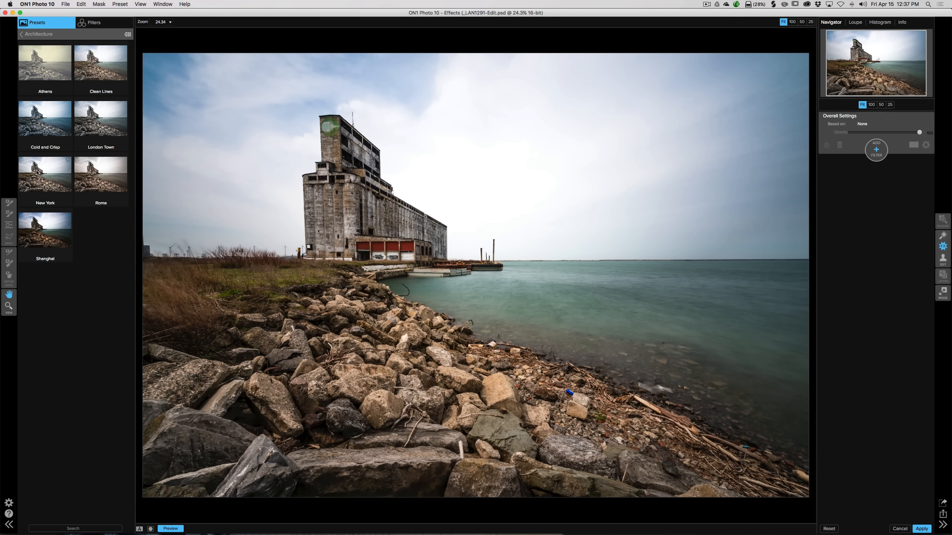
left_click(49, 173)
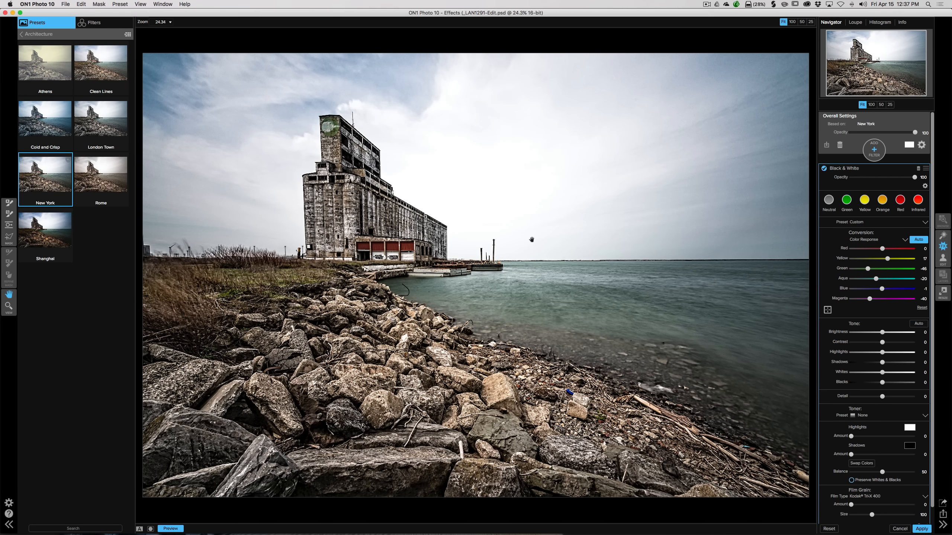
left_click(869, 168)
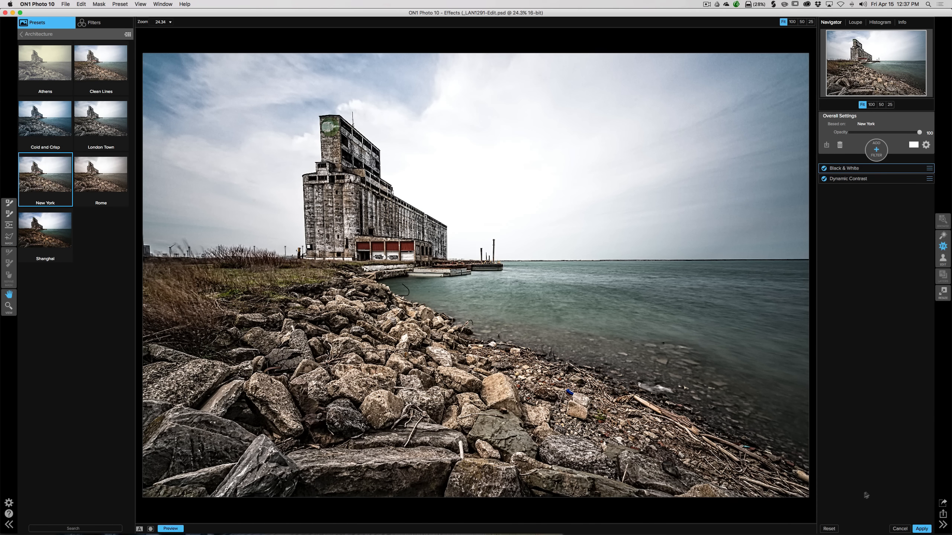
left_click(828, 529)
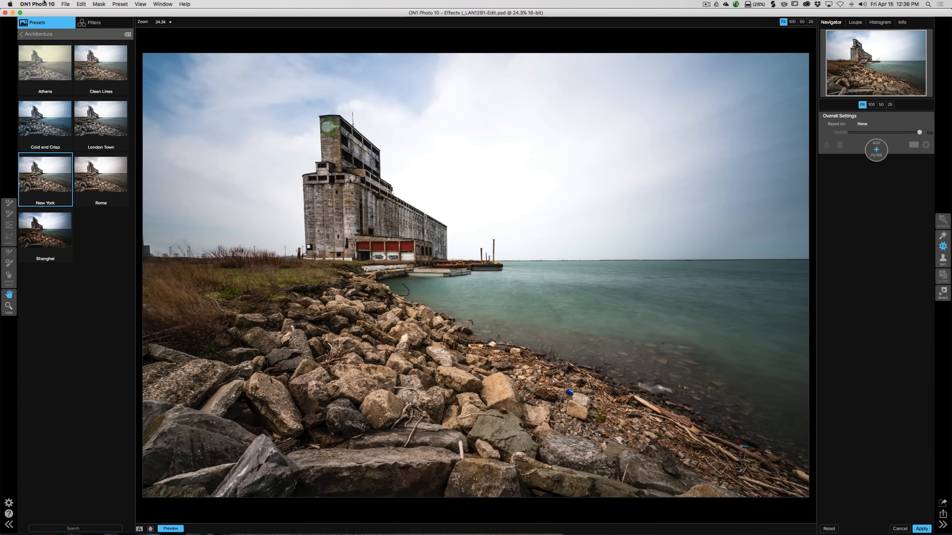
Apply the Chrome preset from the Favorites category to the photo
left_click(34, 35)
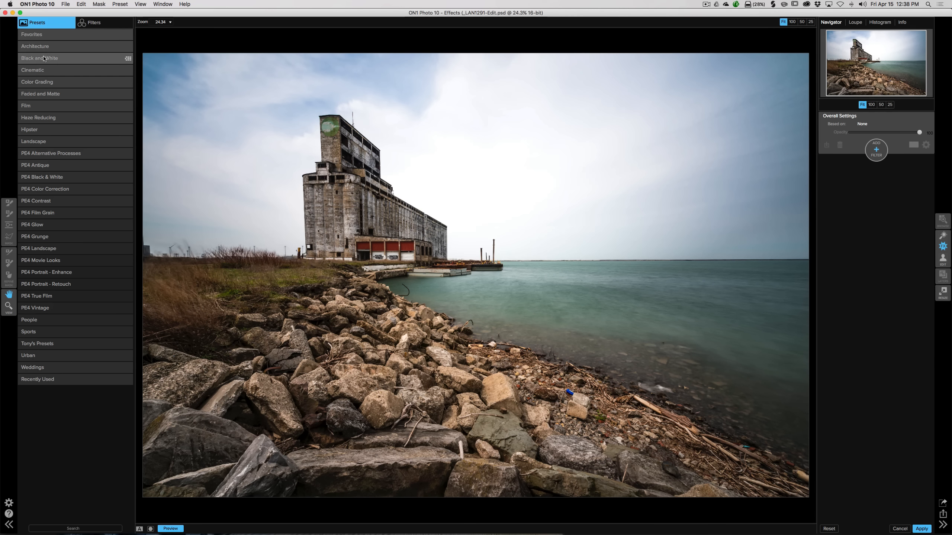
left_click(34, 35)
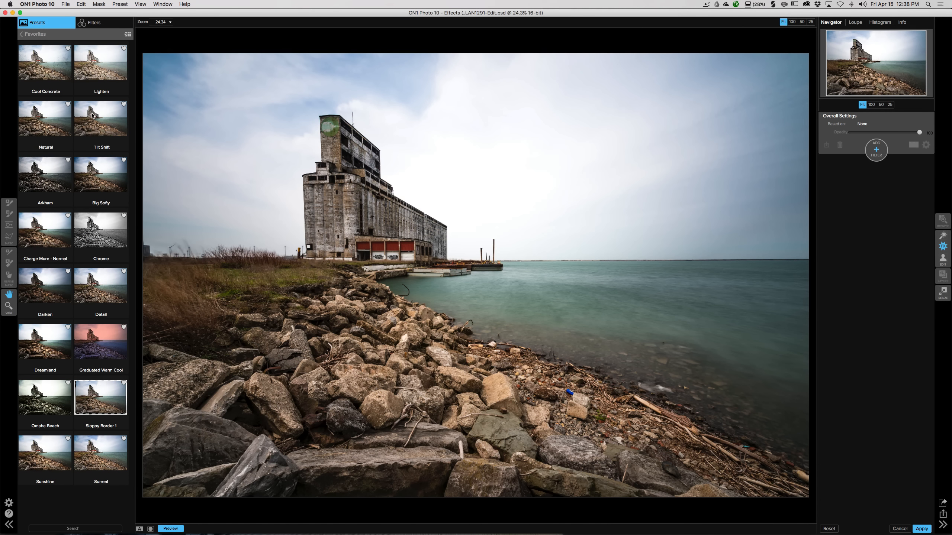
left_click(95, 230)
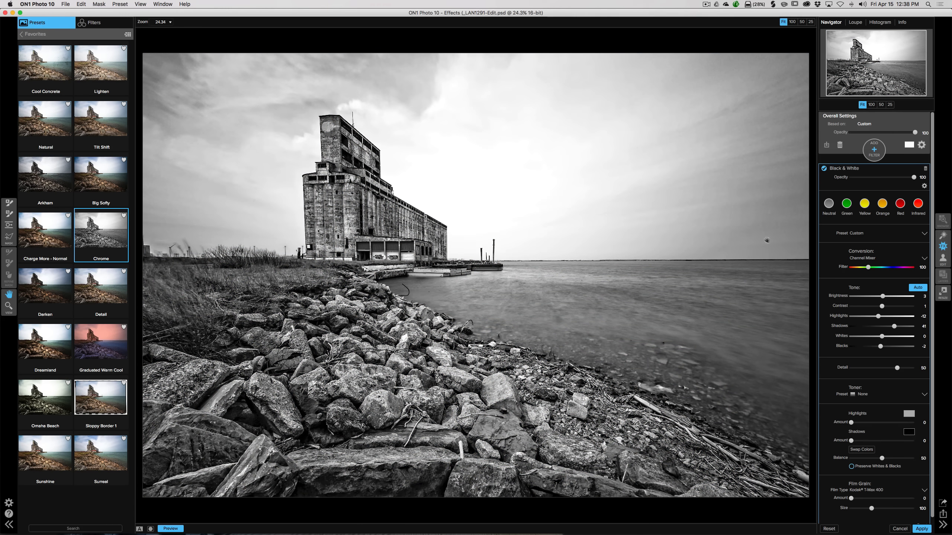
Reduce the Black & White filter's opacity to 41
scroll(831, 249, "down", 1)
scroll(831, 250, "up", 1)
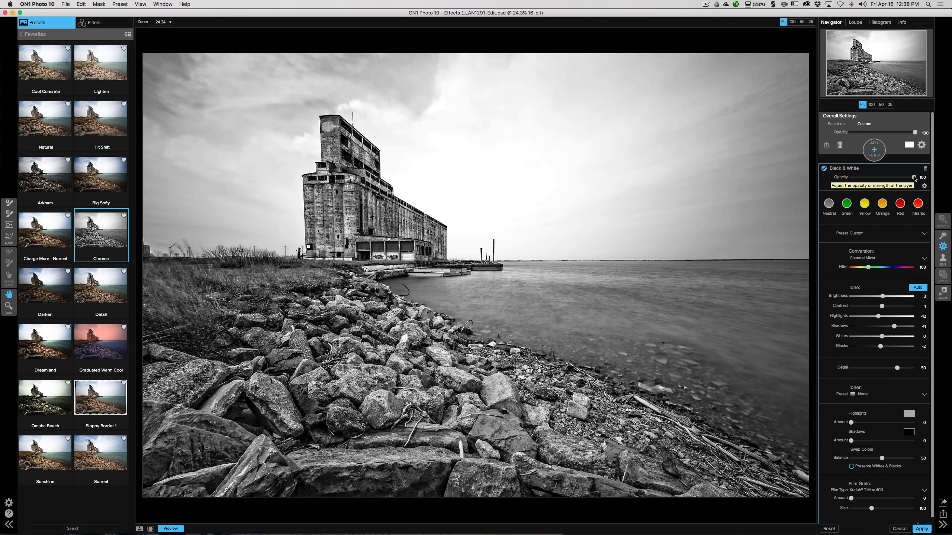
left_click_drag(914, 177, 827, 183)
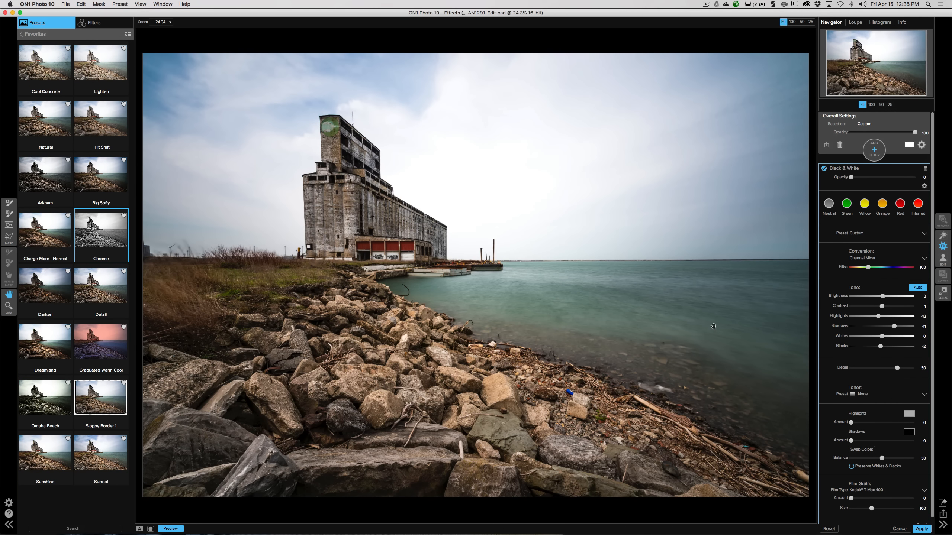
left_click_drag(851, 179, 877, 180)
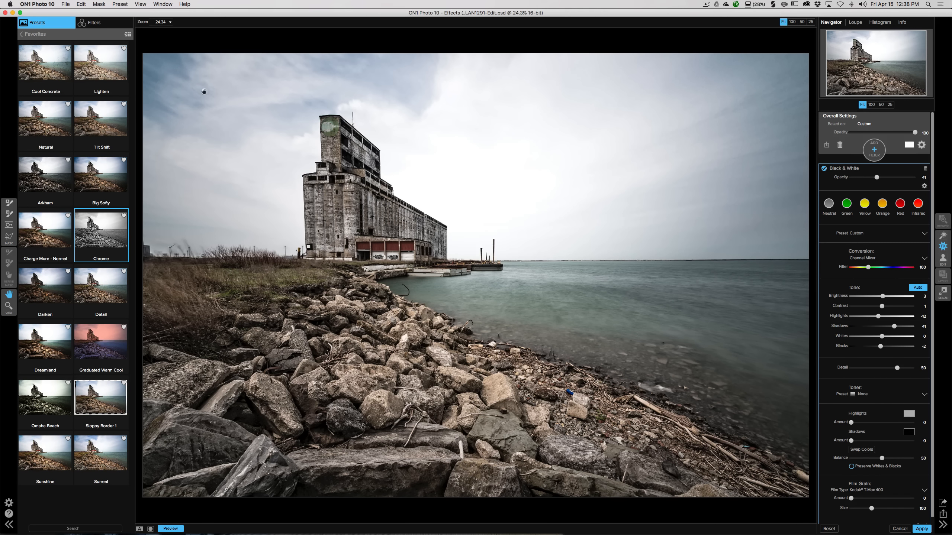
Set the Black & White filter's film grain type to None and collapse its settings
scroll(858, 311, "down", 1)
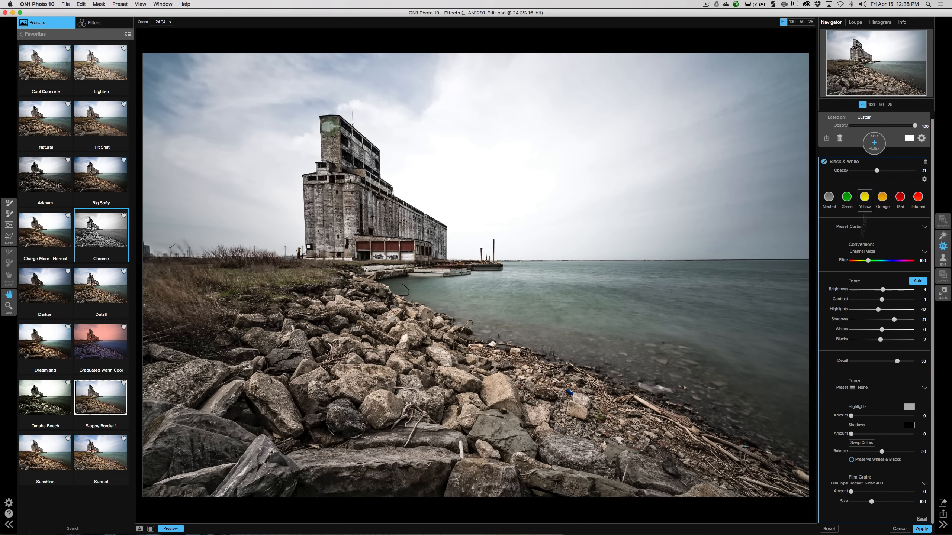
left_click(871, 483)
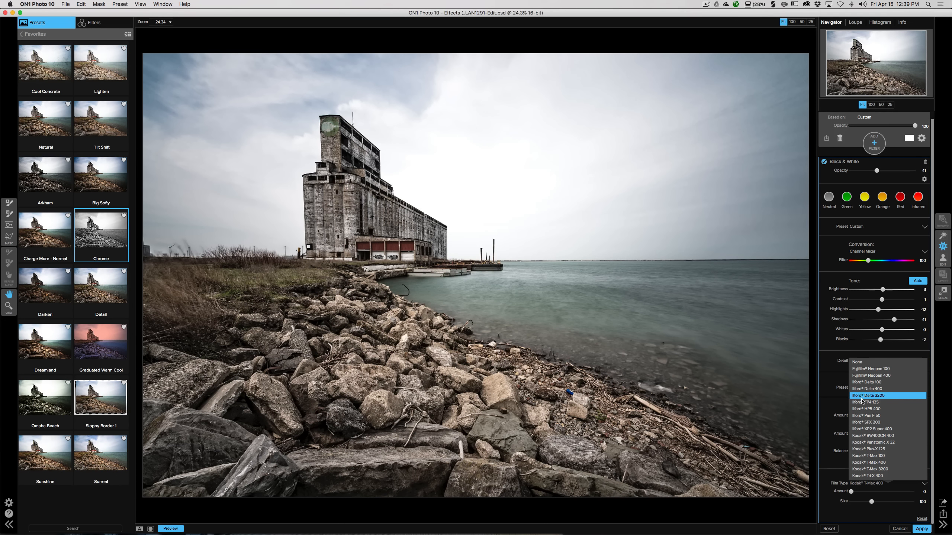
left_click(860, 363)
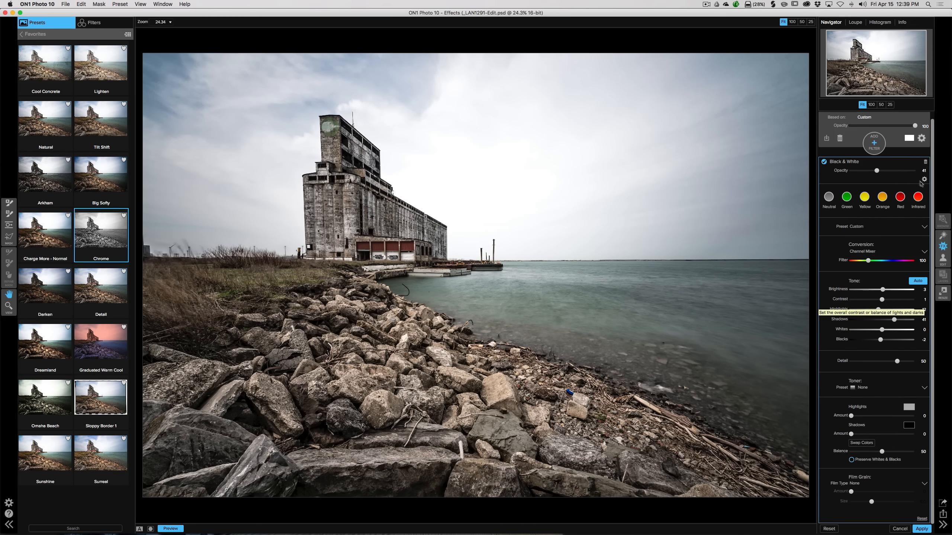
left_click(885, 162)
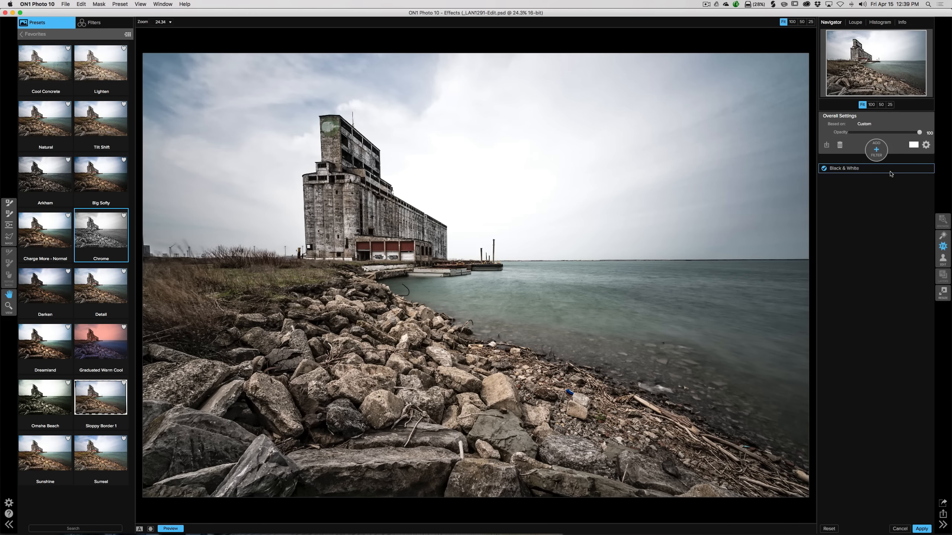
Add a Color Enhancer filter above the Black & White filter
left_click(92, 23)
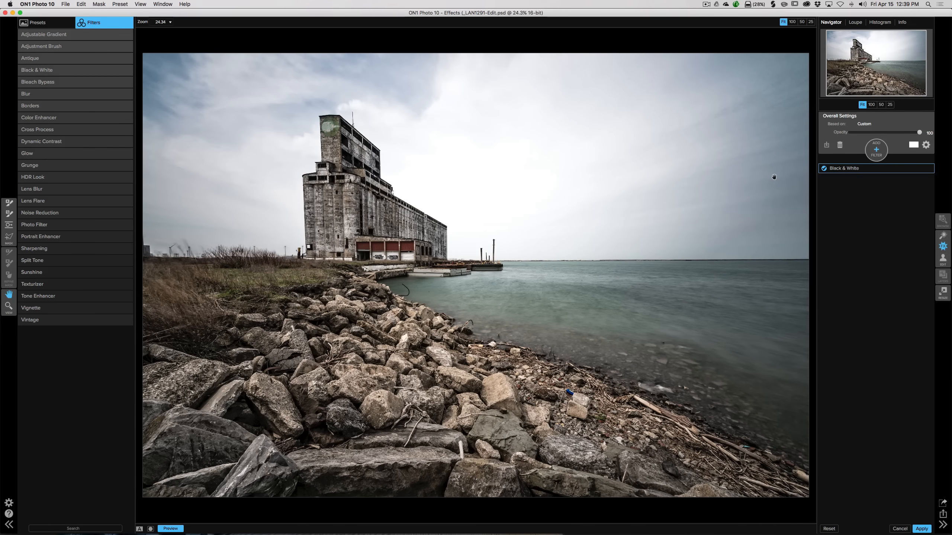
left_click(876, 152)
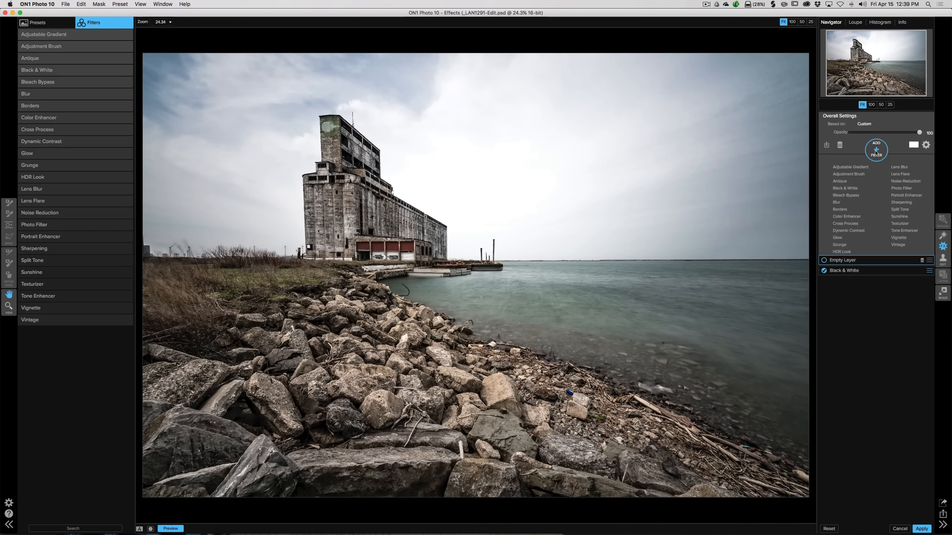
left_click(849, 219)
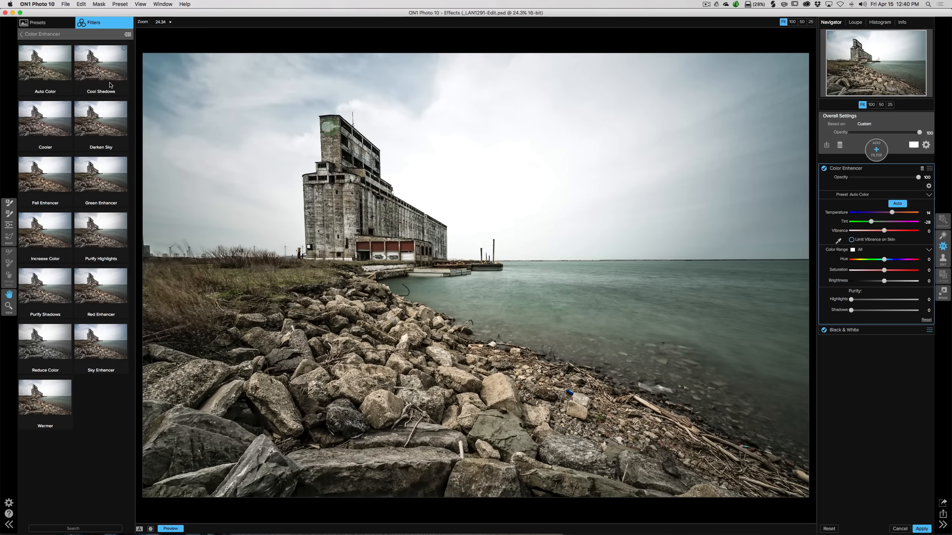
Try the Darken Sky, Purify Highlights and Sky Enhancer presets of the Color Enhancer filter and reset the filter
left_click(109, 120)
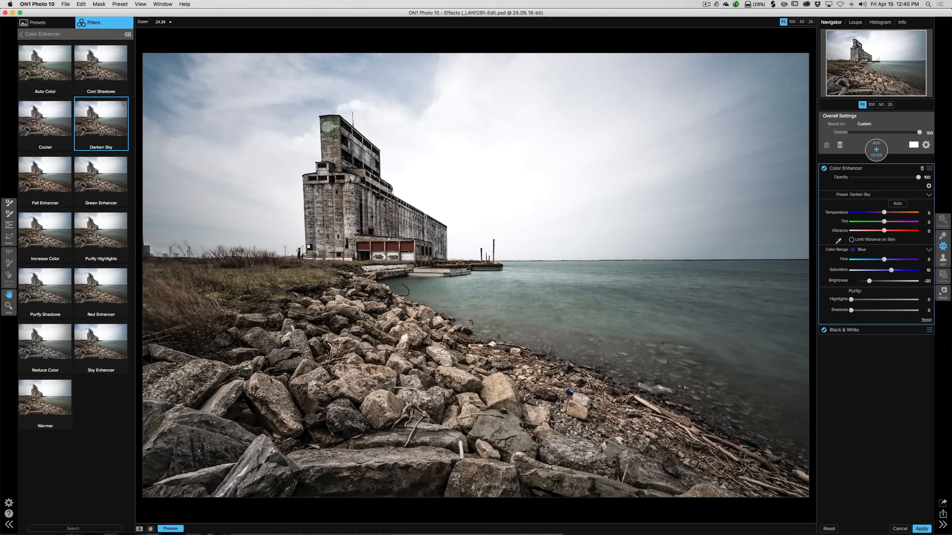
left_click(101, 229)
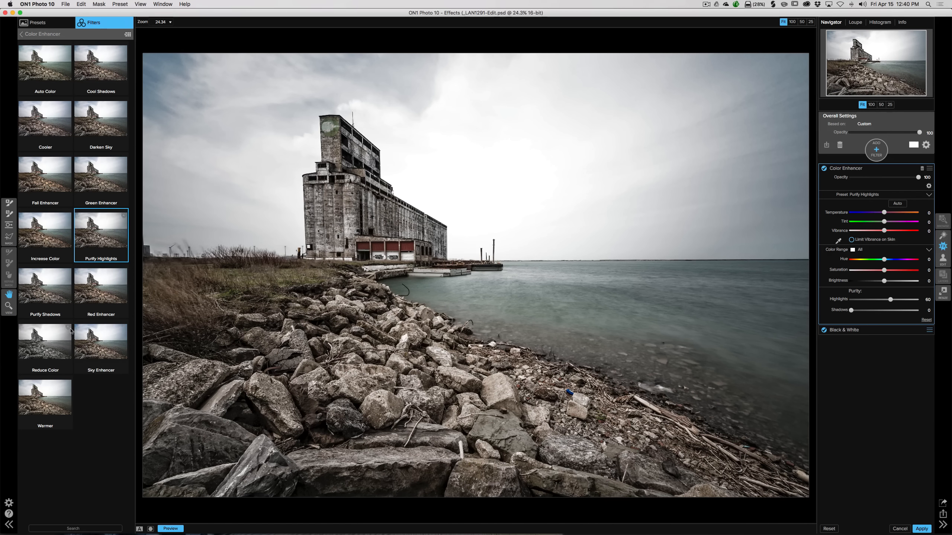
left_click(96, 341)
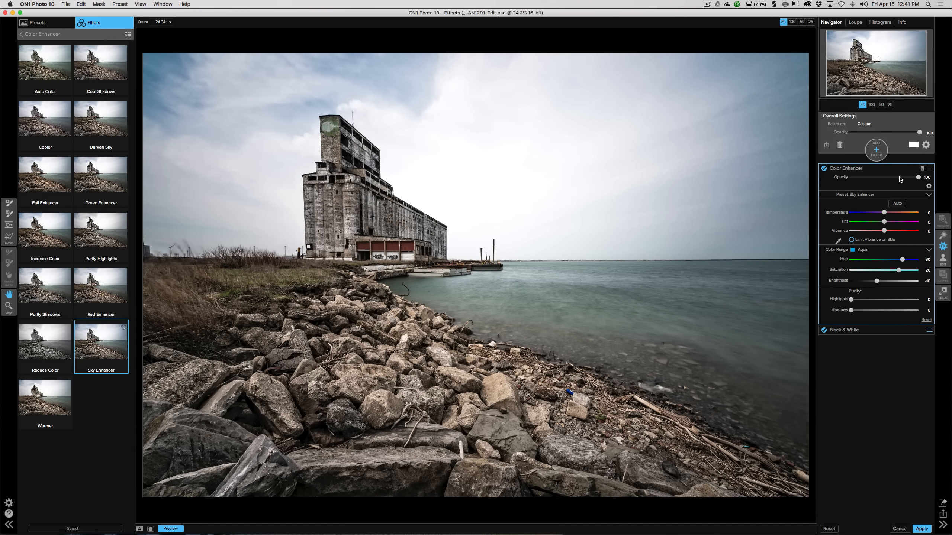
left_click(926, 320)
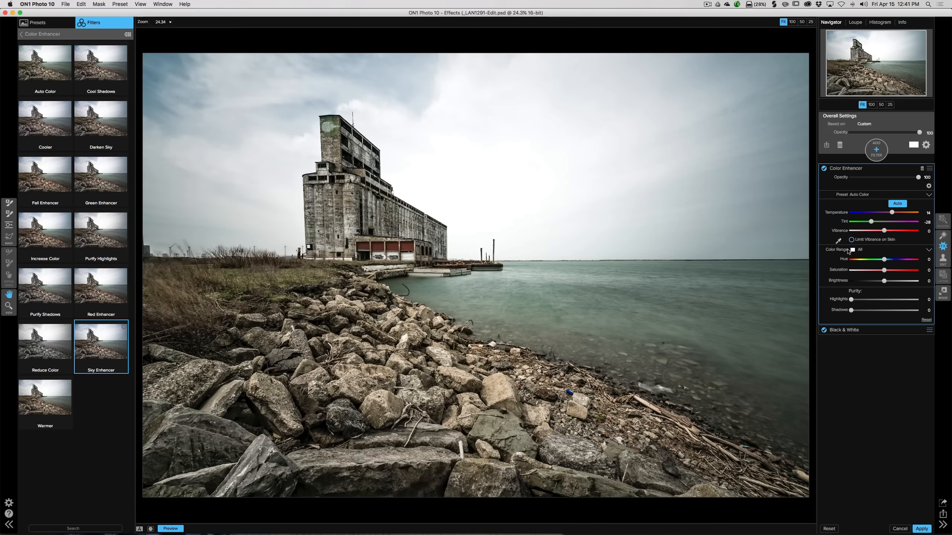
Set the Color Enhancer's Blue range to saturation 65 and brightness -75, and turn off its Auto color correction
left_click(859, 251)
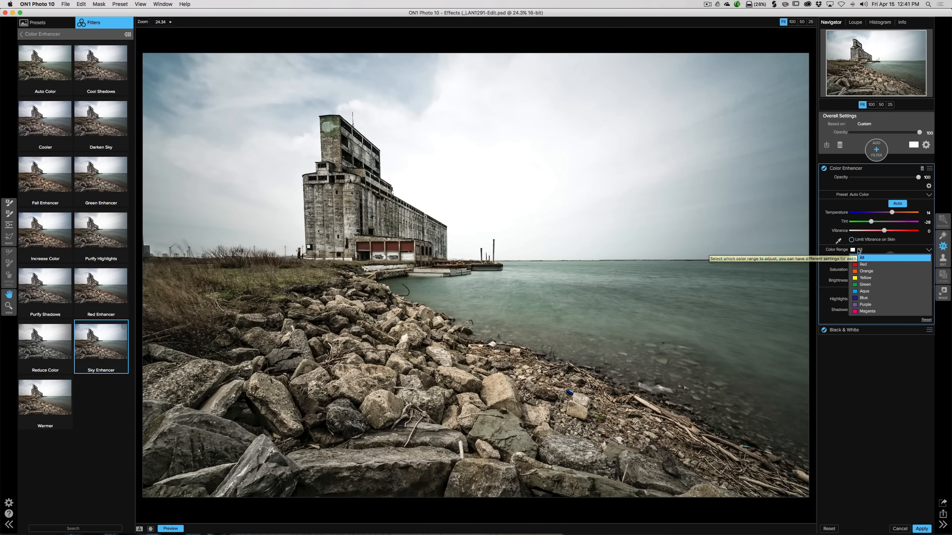
left_click(866, 298)
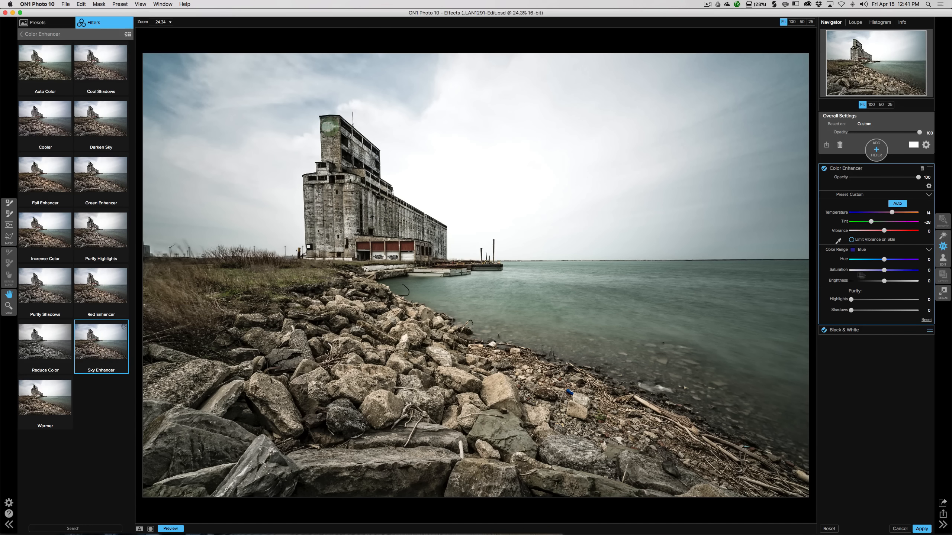
left_click_drag(893, 272, 853, 282)
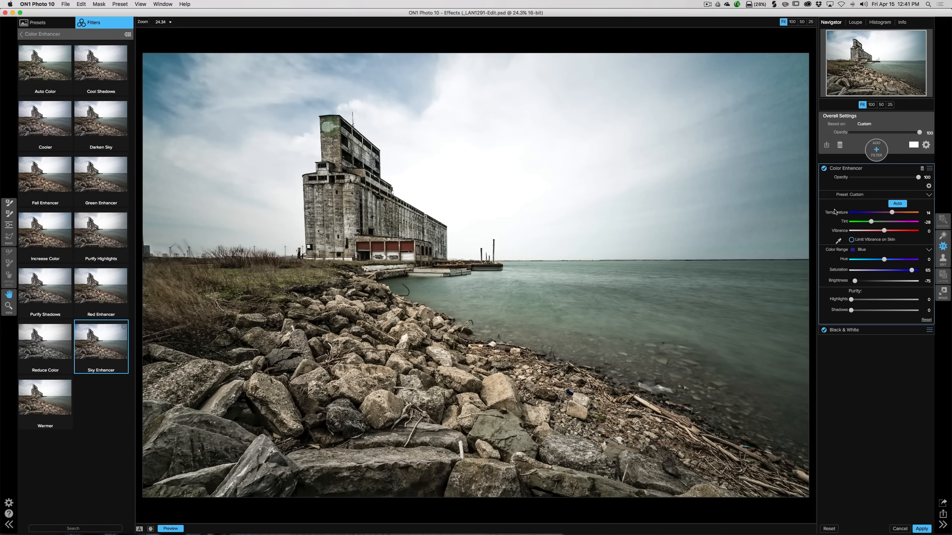
left_click(897, 204)
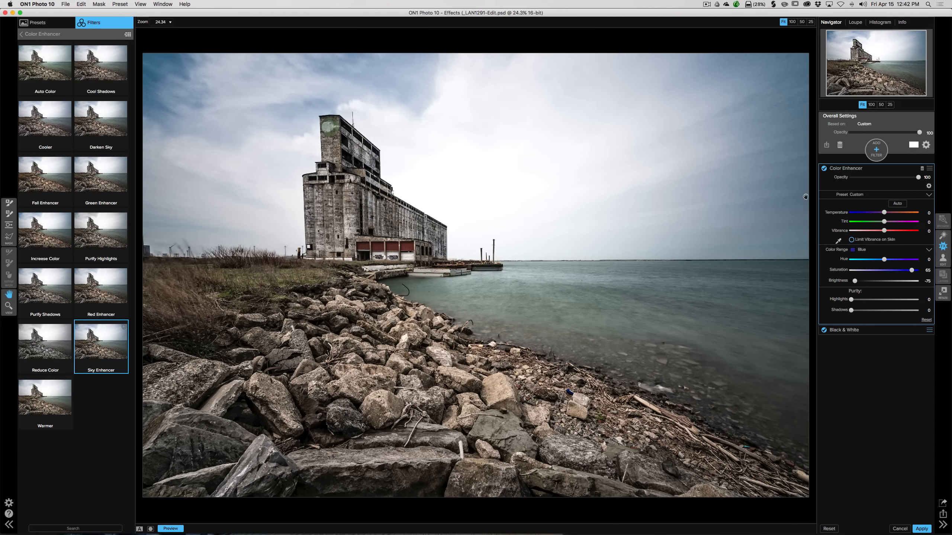
left_click(881, 169)
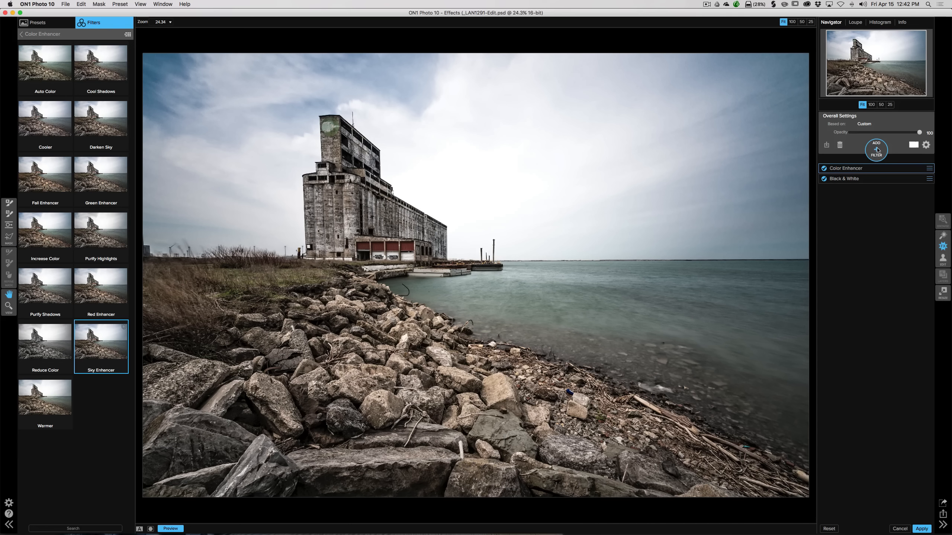
Add a Dynamic Contrast filter and reduce its opacity to 72
left_click(876, 150)
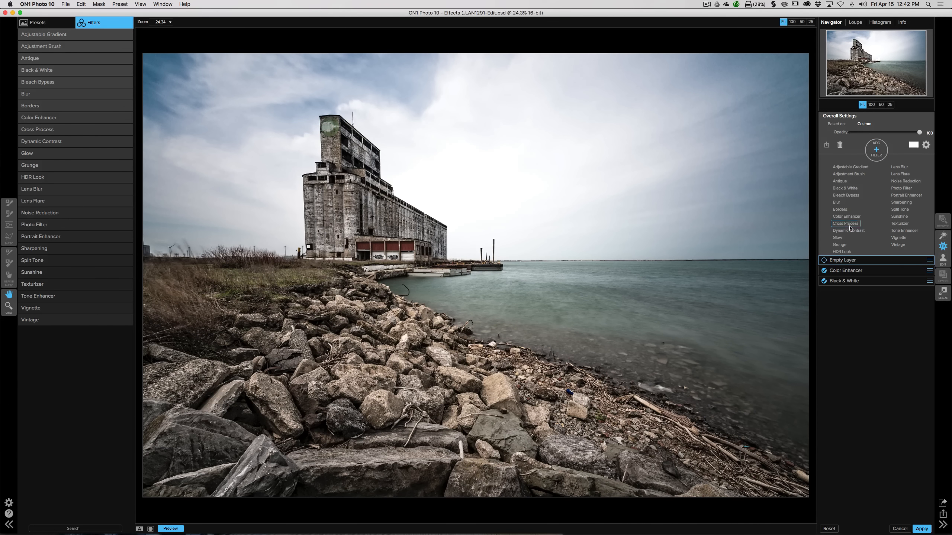
left_click(849, 230)
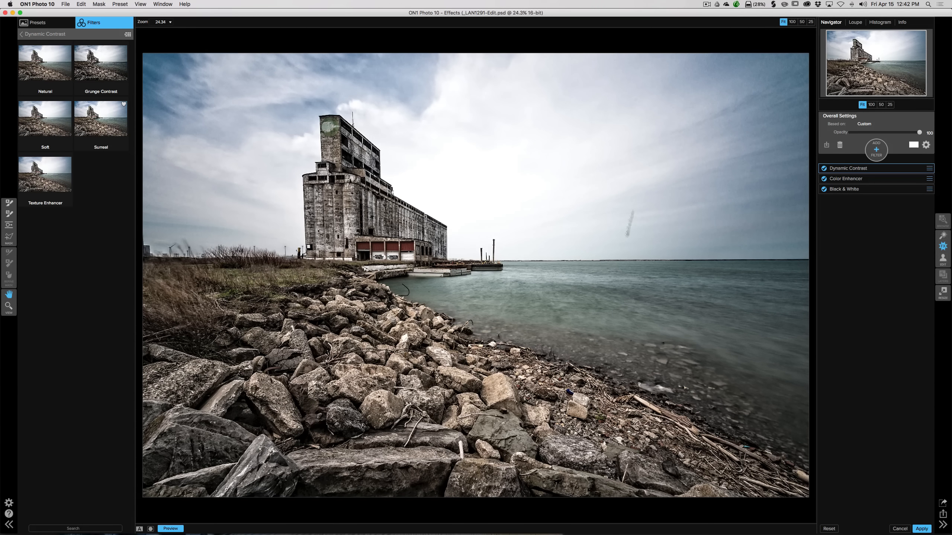
left_click(877, 170)
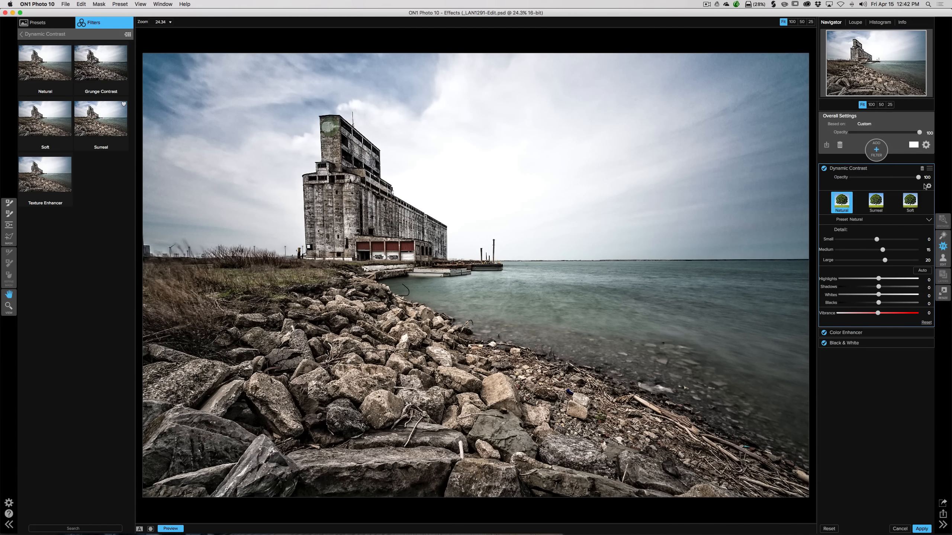
left_click_drag(917, 179, 899, 179)
left_click_drag(898, 180, 899, 181)
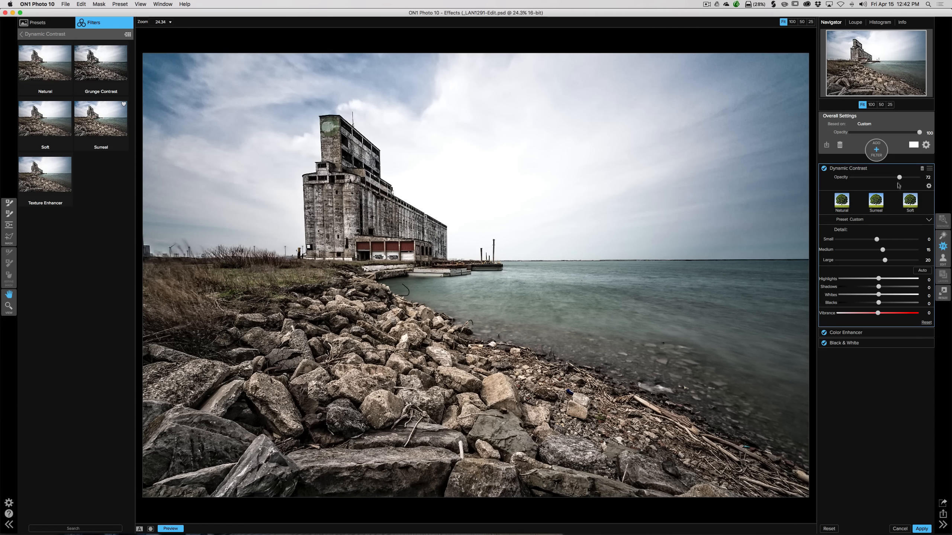
left_click(882, 169)
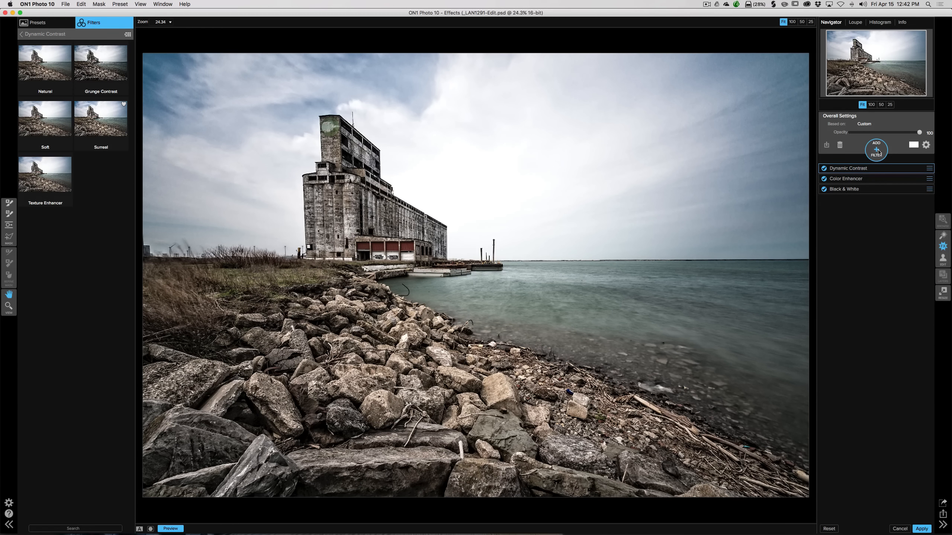
Add a Vignette filter above the Dynamic Contrast filter and expand its settings
left_click(876, 150)
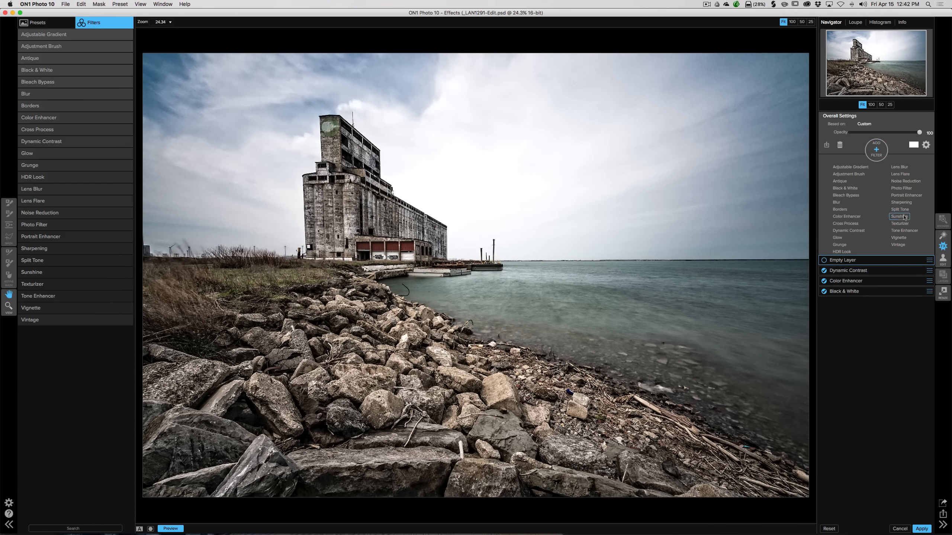
left_click(899, 239)
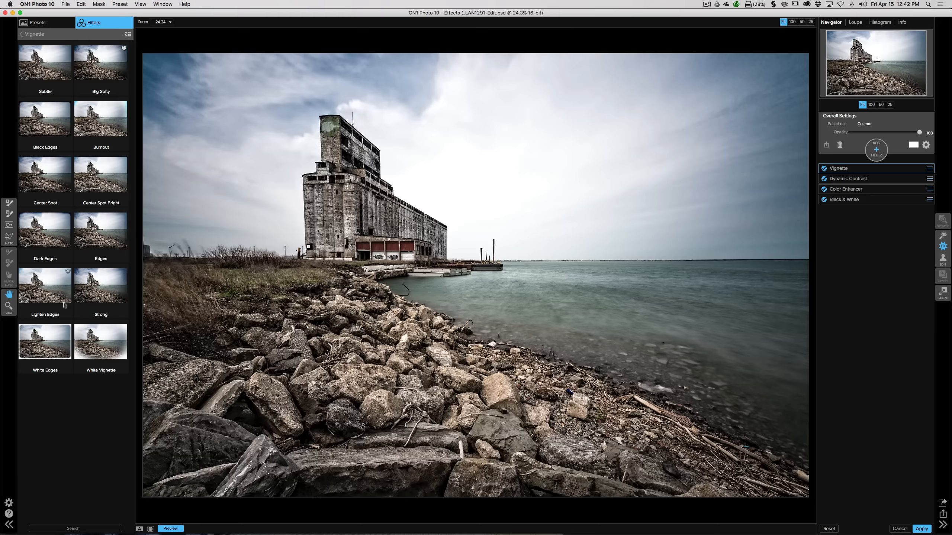
left_click(887, 170)
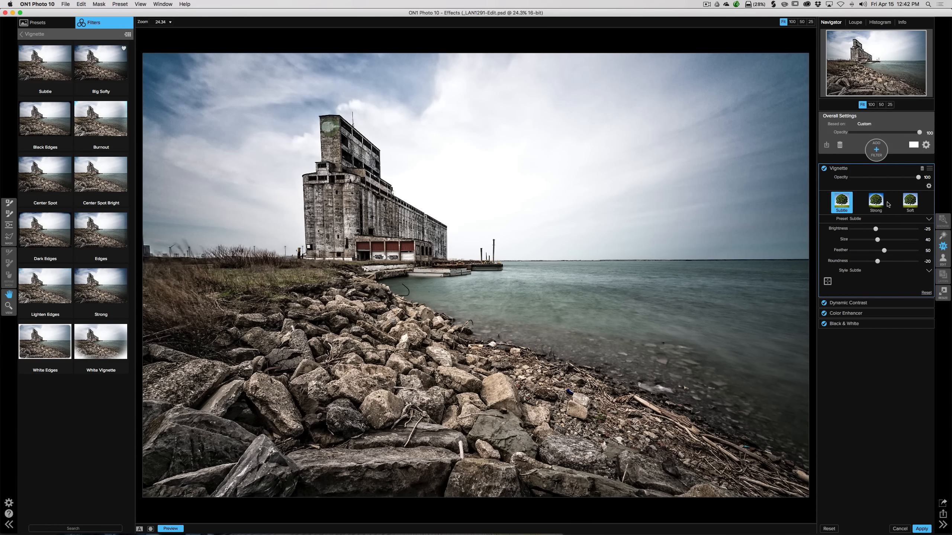
left_click(873, 221)
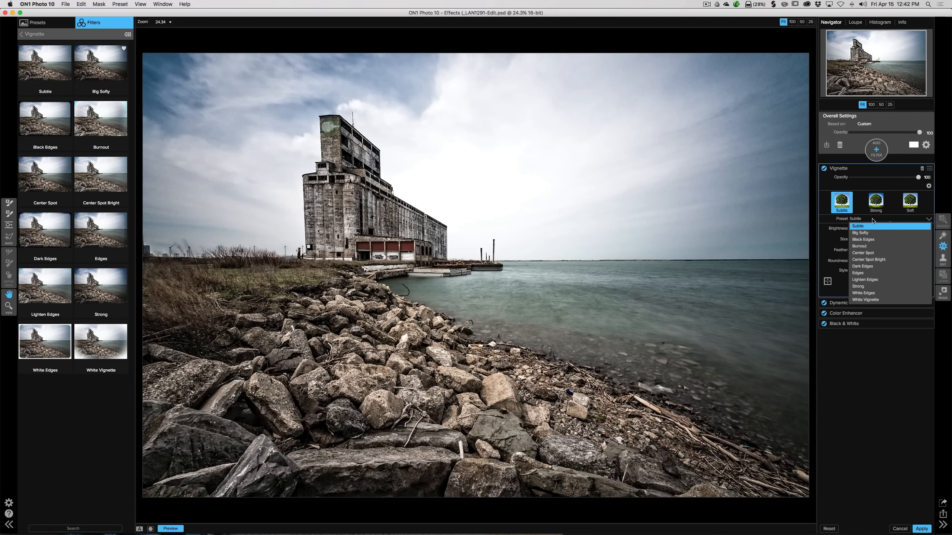
left_click(524, 110)
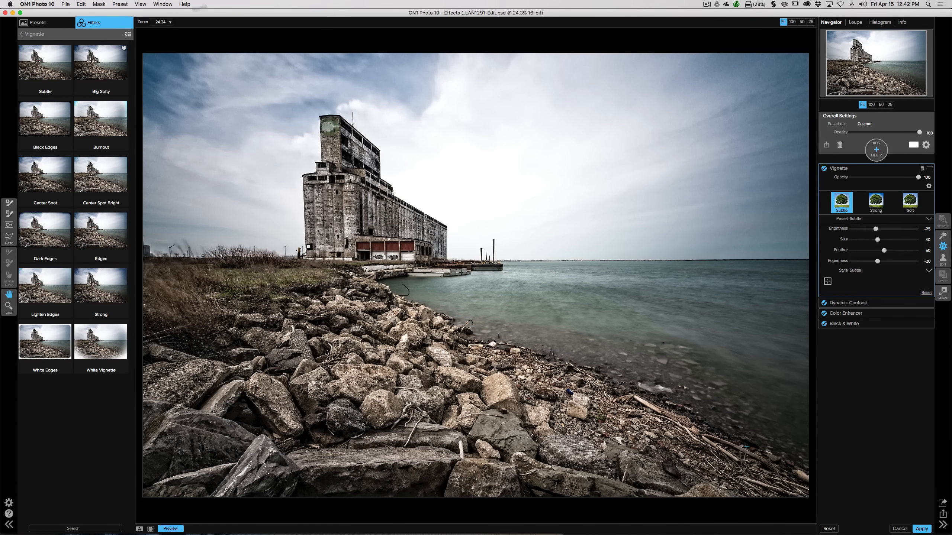
Apply the Big Softy preset to the vignette with a size of 58, and compare the result with the original photo
left_click(867, 220)
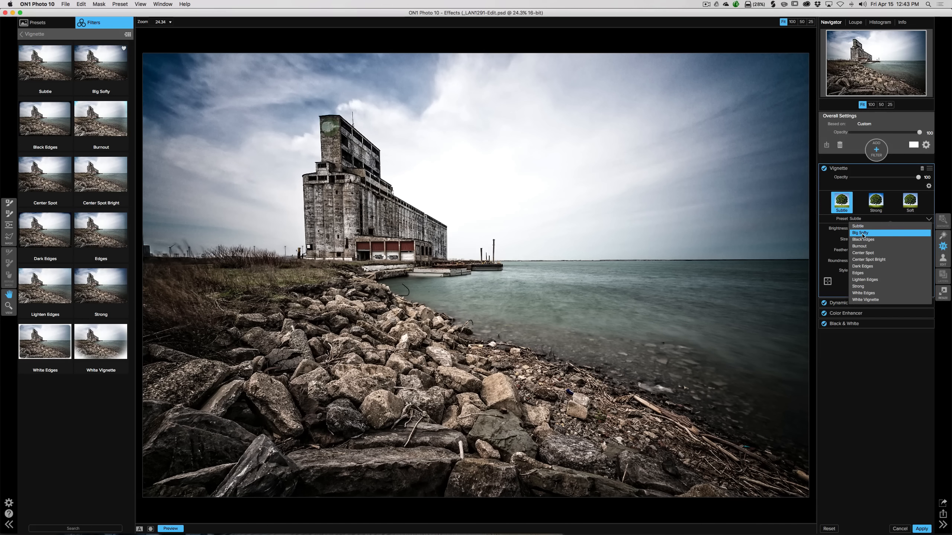
left_click(862, 234)
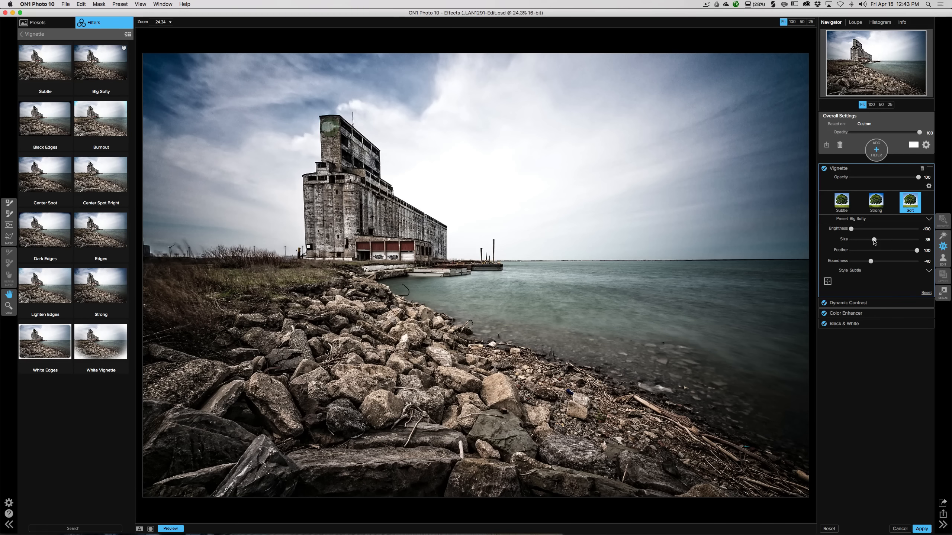
left_click_drag(874, 242, 890, 243)
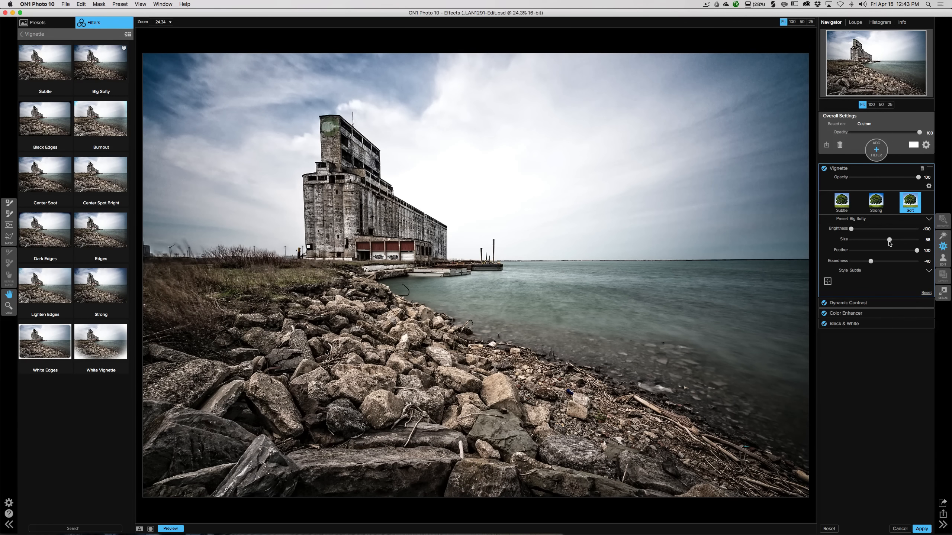
left_click(876, 170)
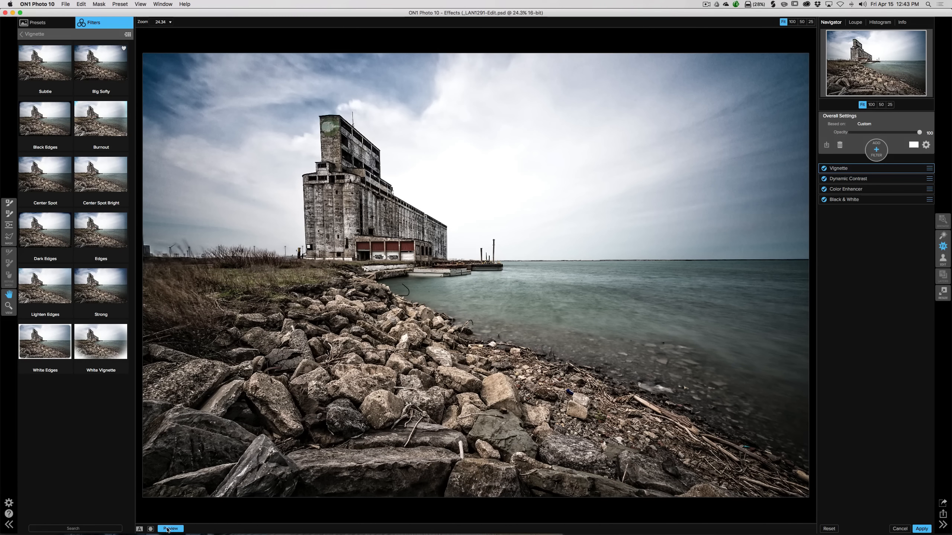
left_click(169, 529)
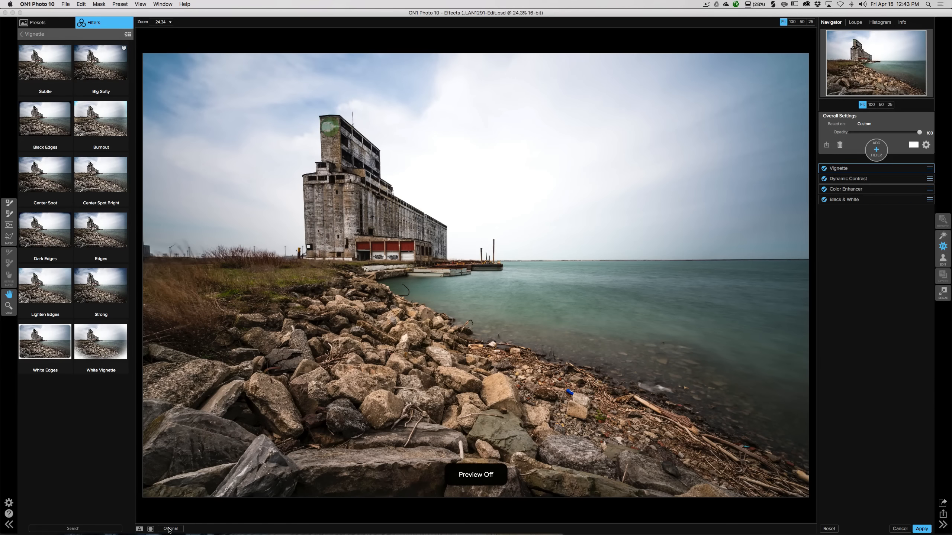
left_click(169, 529)
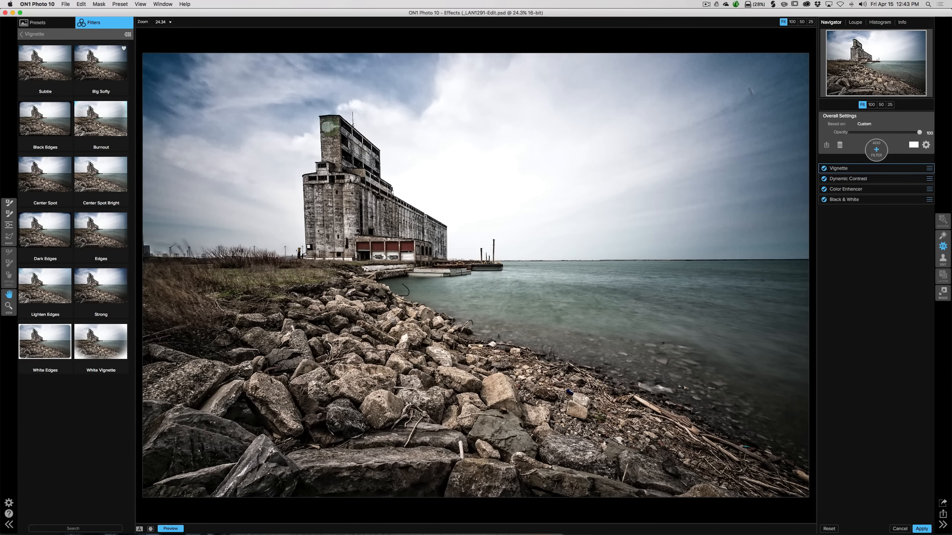
Add a Noise Reduction filter above the vignette and compare the photo with the filter disabled and enabled
left_click(876, 151)
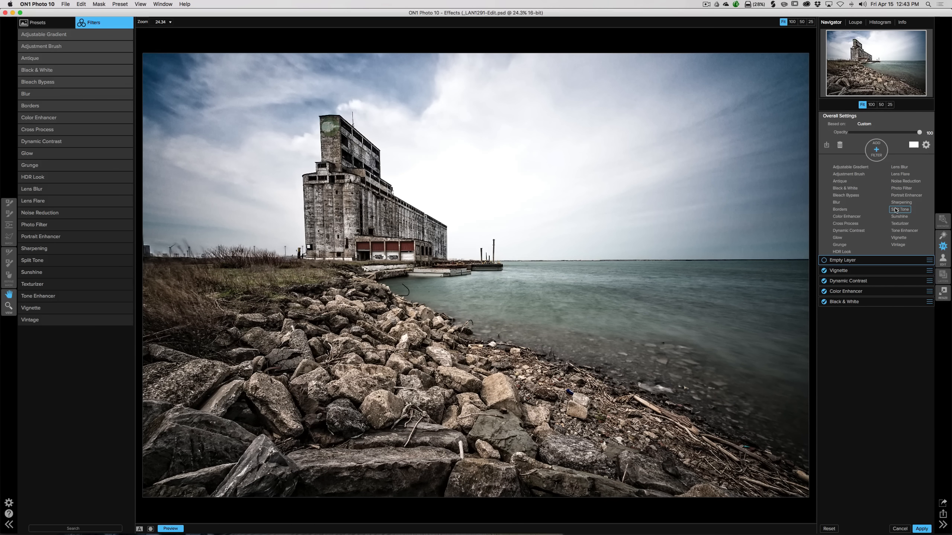
left_click(901, 182)
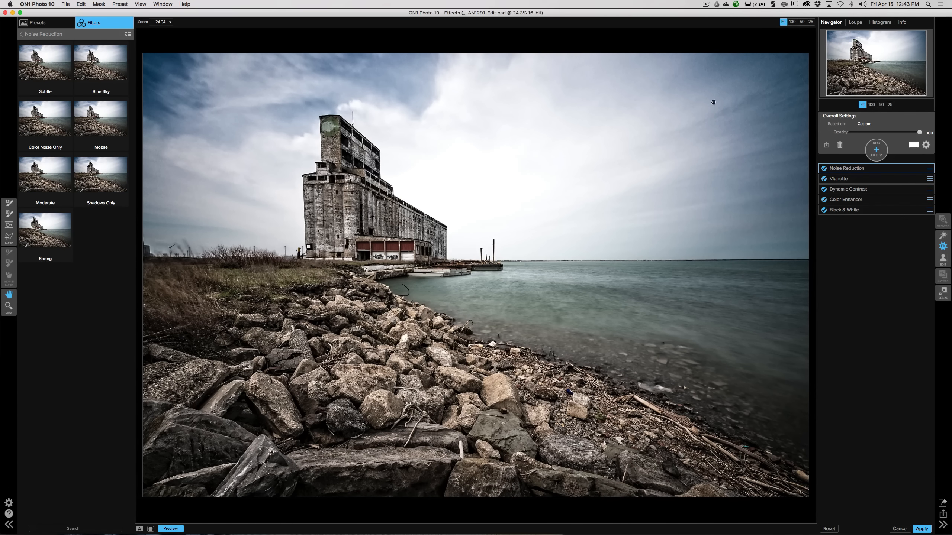
left_click(876, 169)
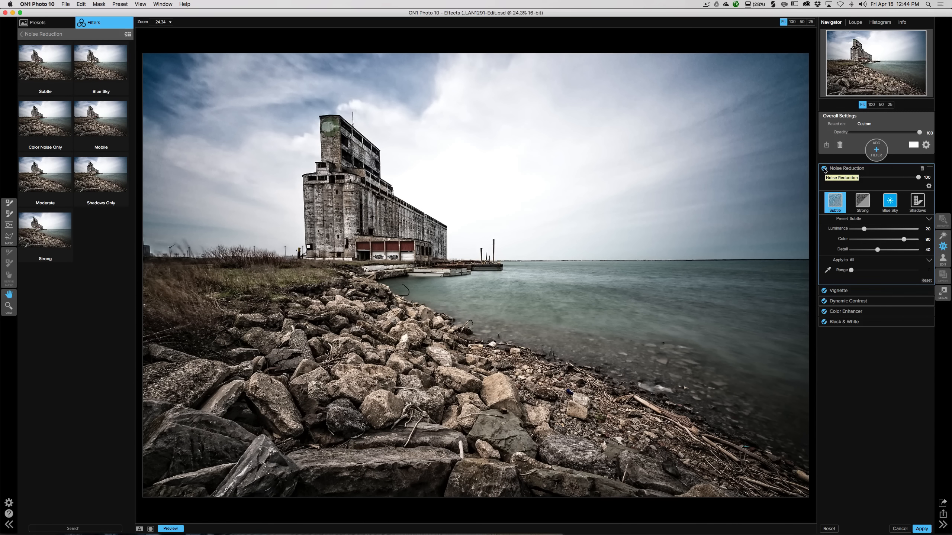
left_click(824, 169)
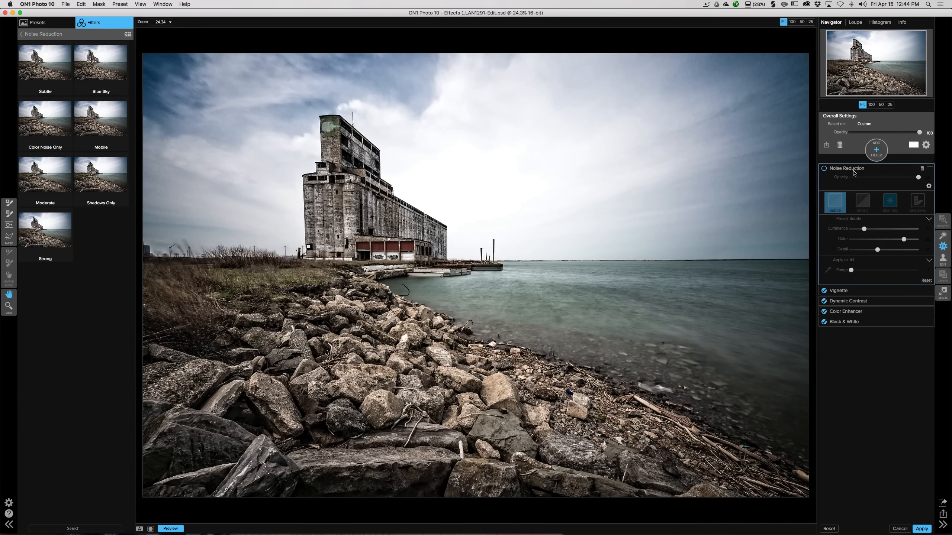
left_click(825, 169)
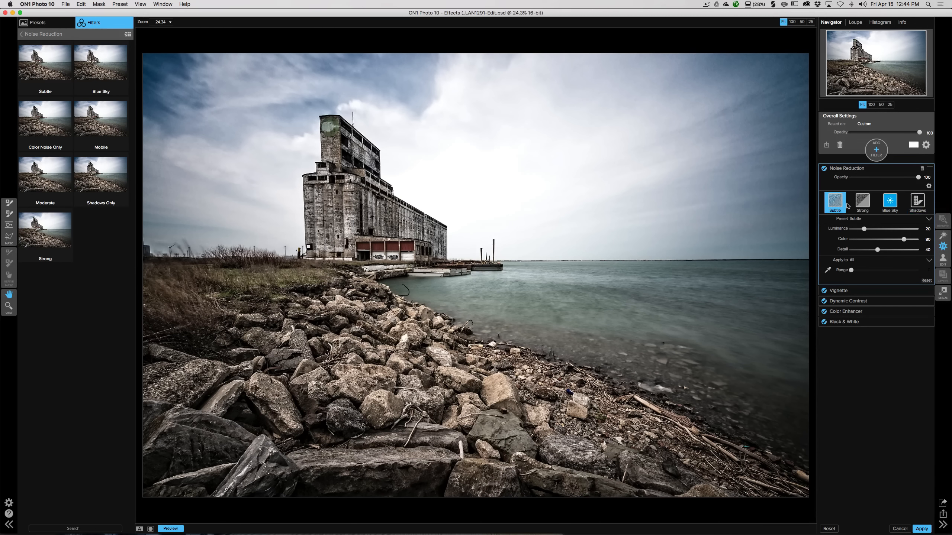
Try the Strong, Blue Sky and Shadows styles of the Noise Reduction filter
left_click(858, 204)
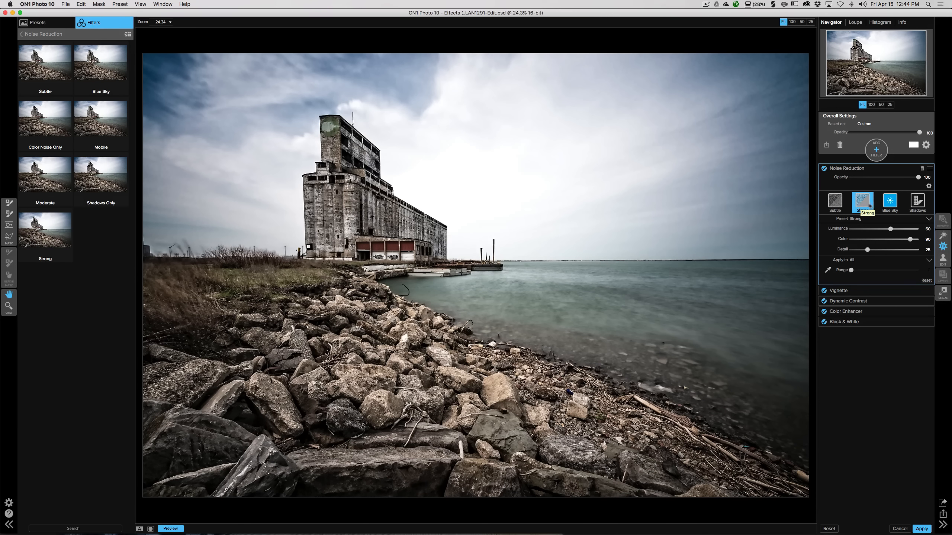
left_click(890, 201)
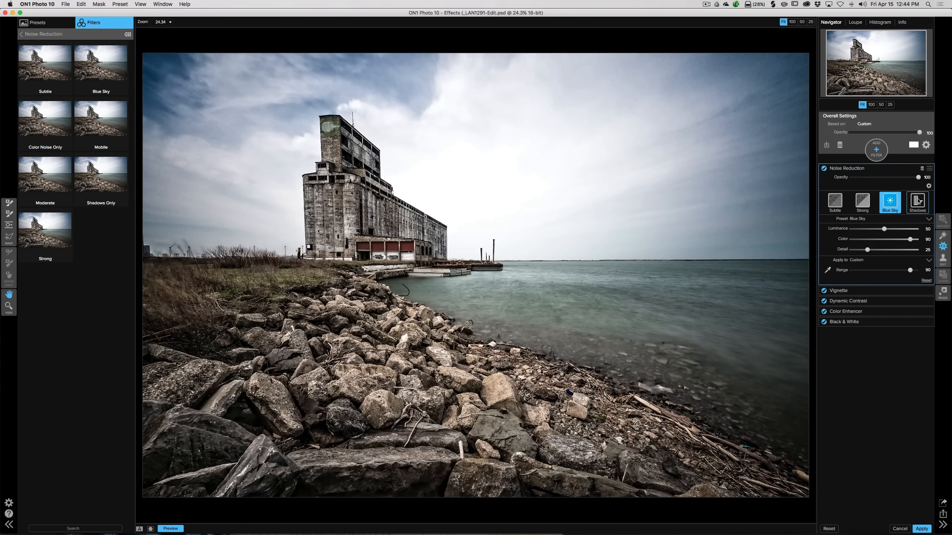
left_click(918, 201)
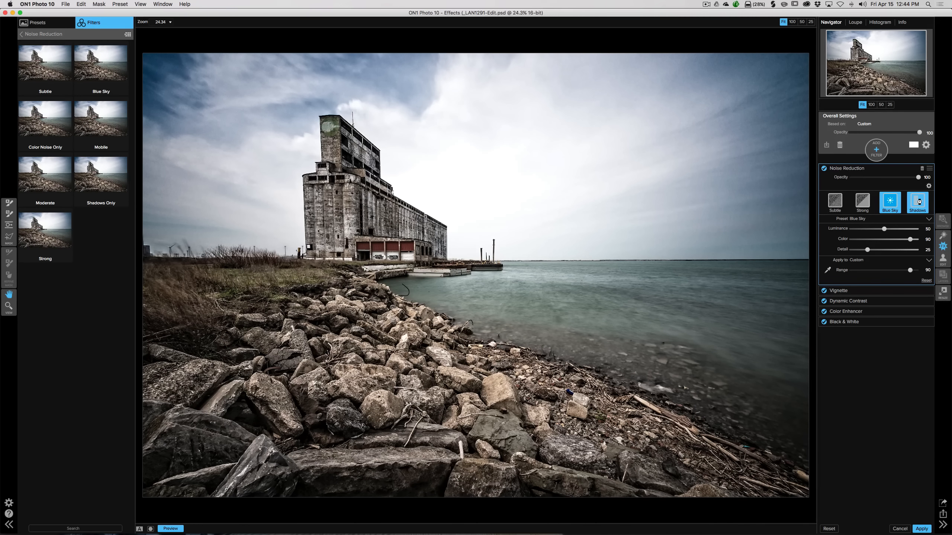
Apply the Strong style to the Noise Reduction filter and set its luminance to 92
left_click(862, 200)
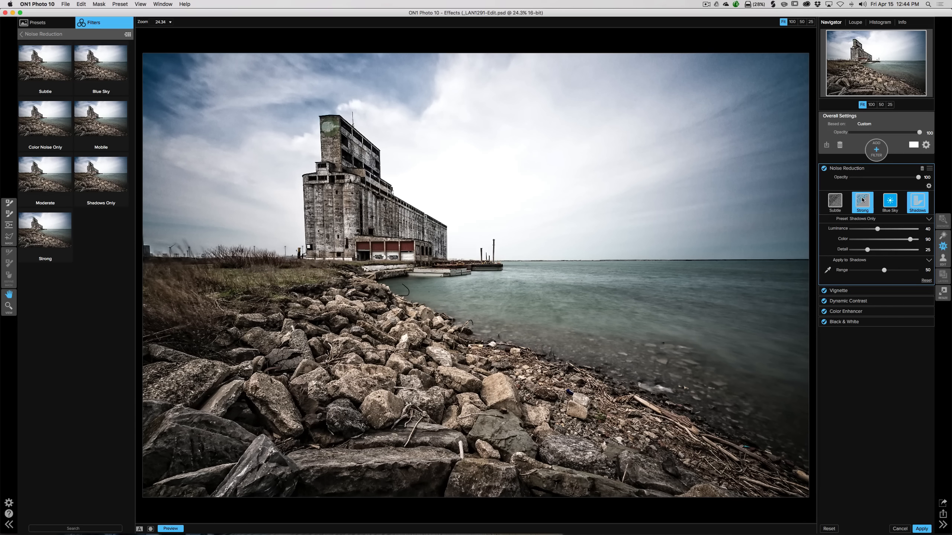
left_click(863, 200)
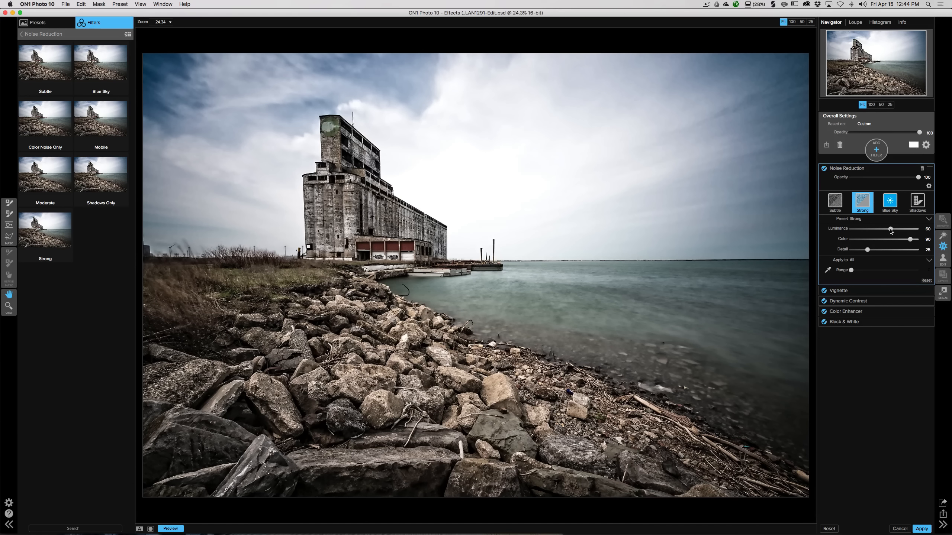
left_click_drag(891, 231, 912, 230)
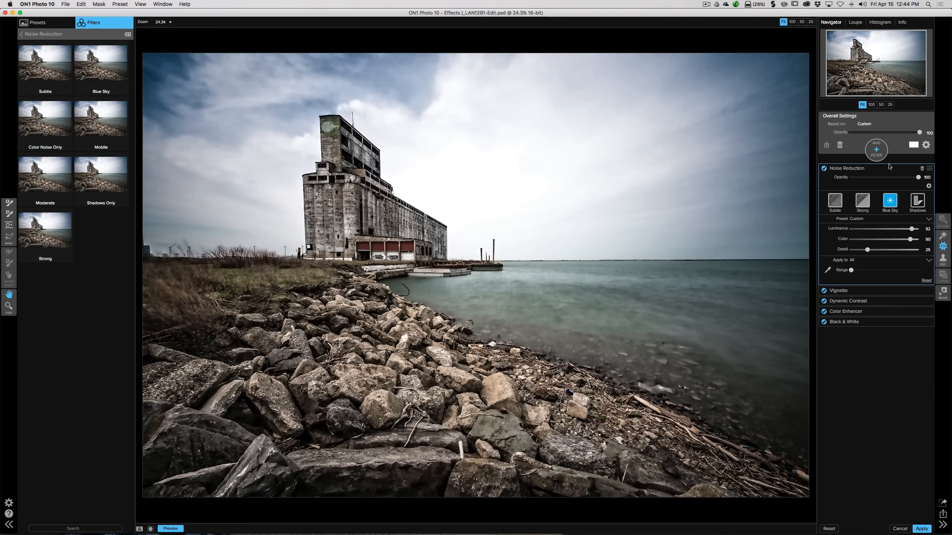
left_click(886, 170)
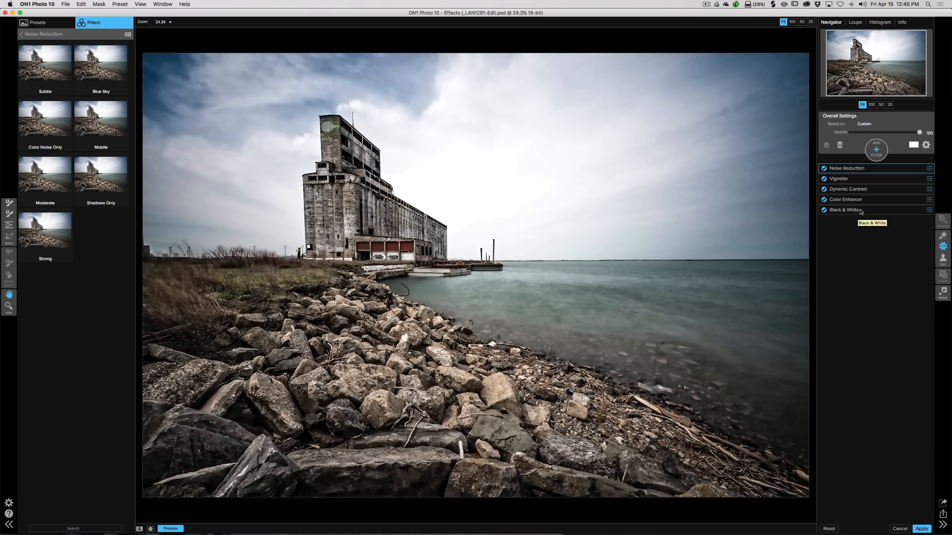
Apply the filter stack to the grain elevator photo and return to Lightroom
left_click(38, 23)
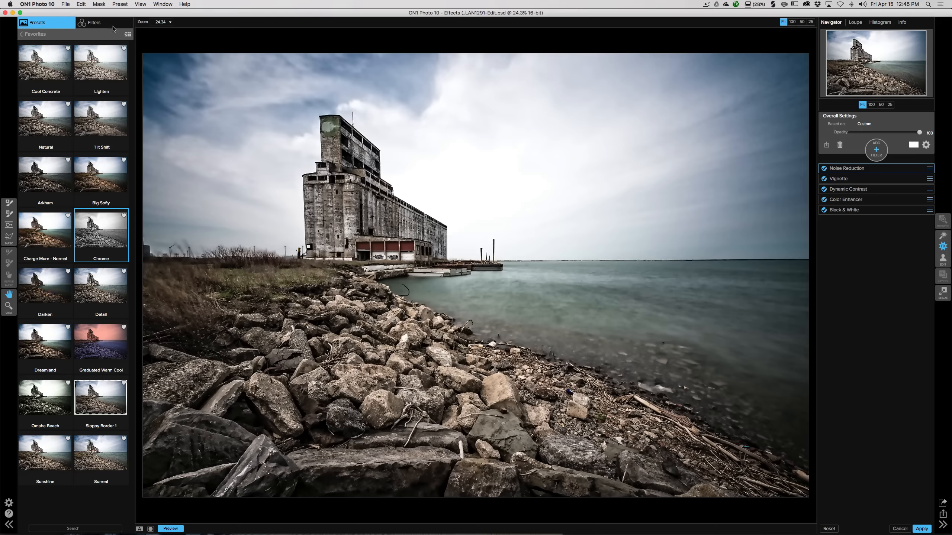
left_click(113, 24)
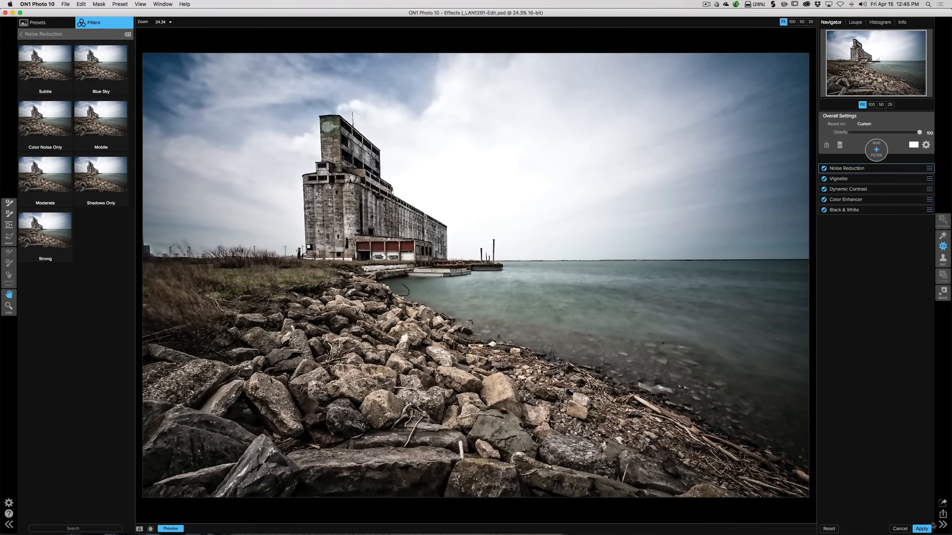
left_click(921, 529)
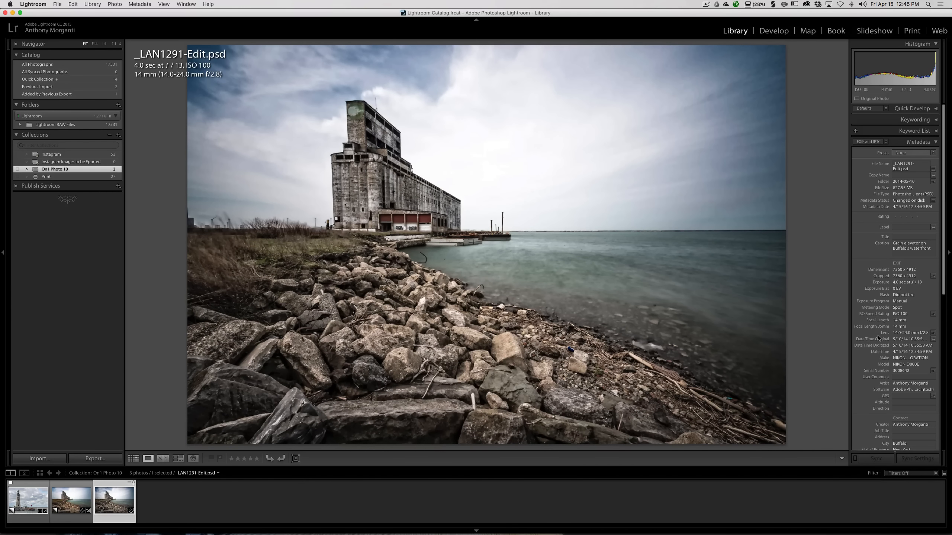
Compare _LAN1291-Edit.psd with its unedited version and resolve its metadata conflict by overwriting the disk settings
left_click(71, 500)
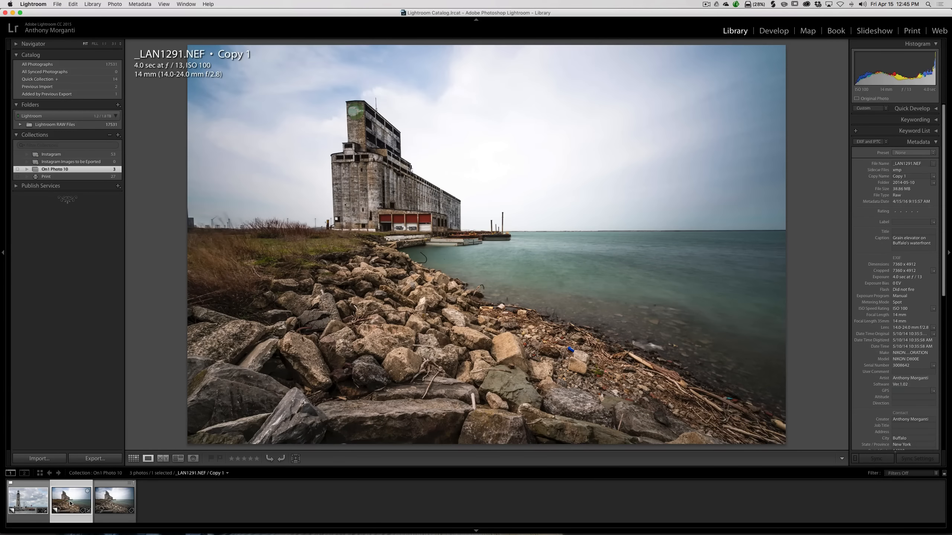
left_click(112, 502)
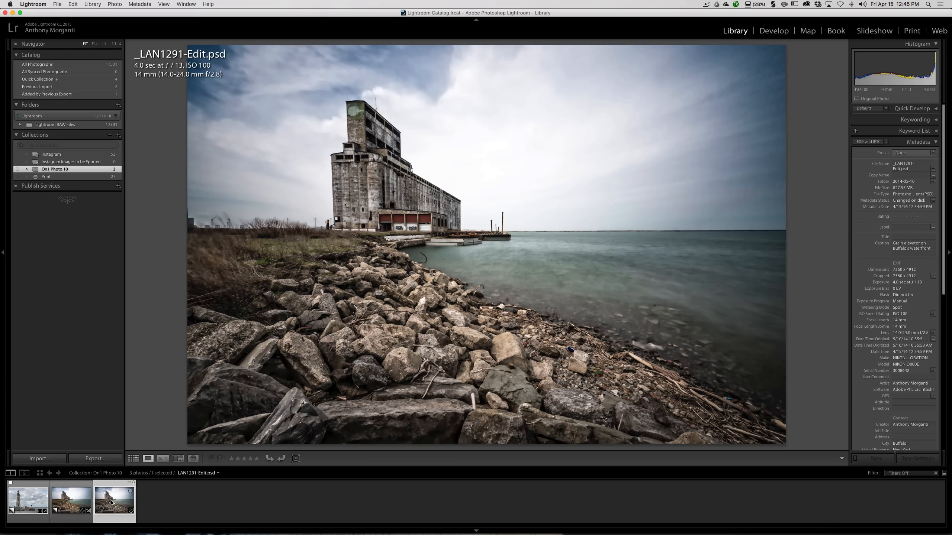
left_click(134, 484)
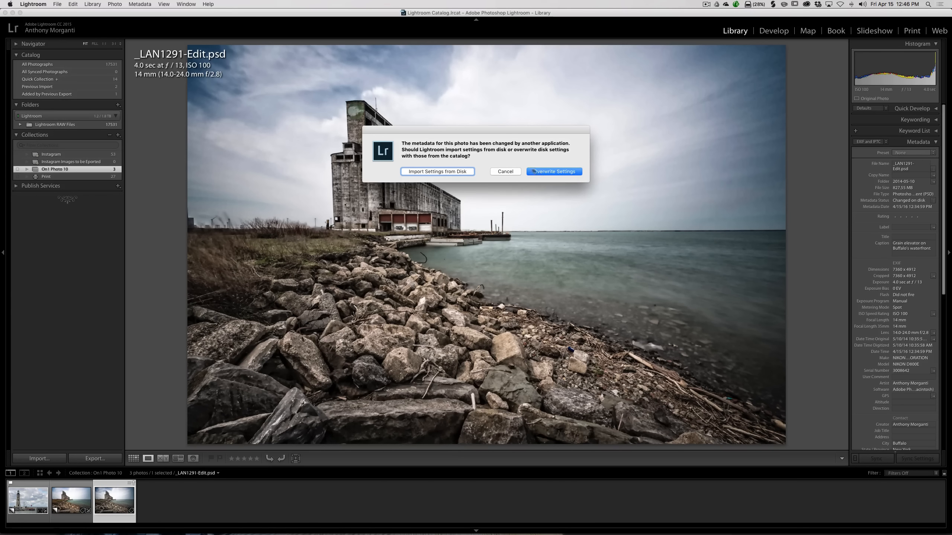
left_click(547, 171)
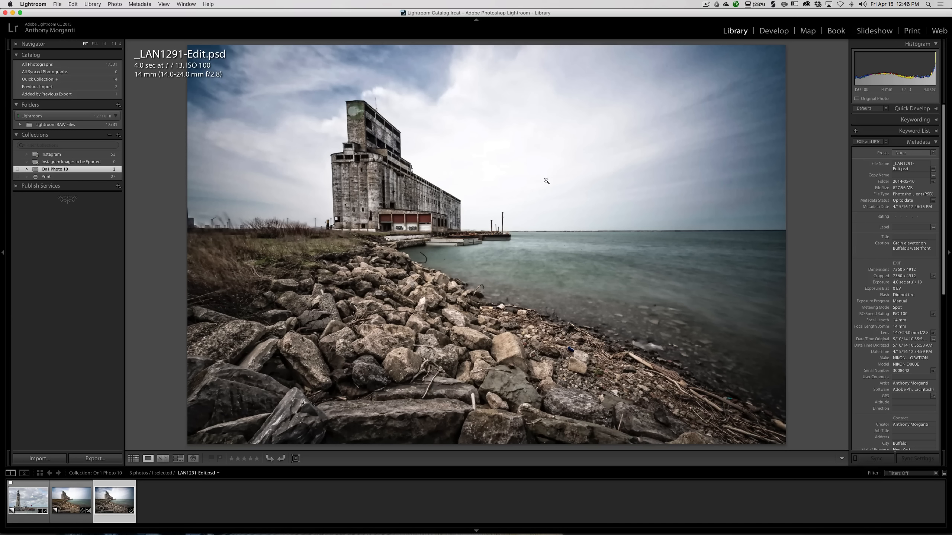
In the Develop module, set the edited photo's sharpening amount to 69 and luminance noise reduction to 36
left_click(774, 31)
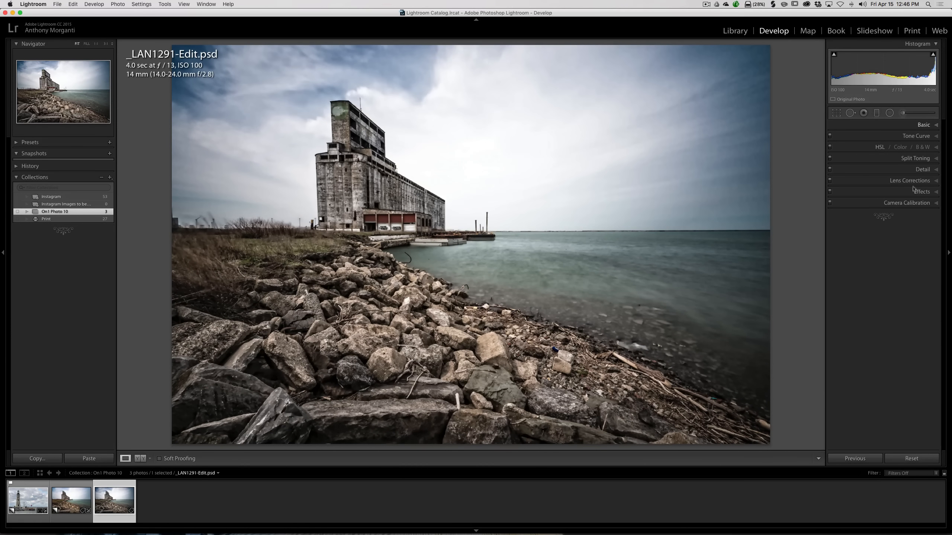
left_click(923, 170)
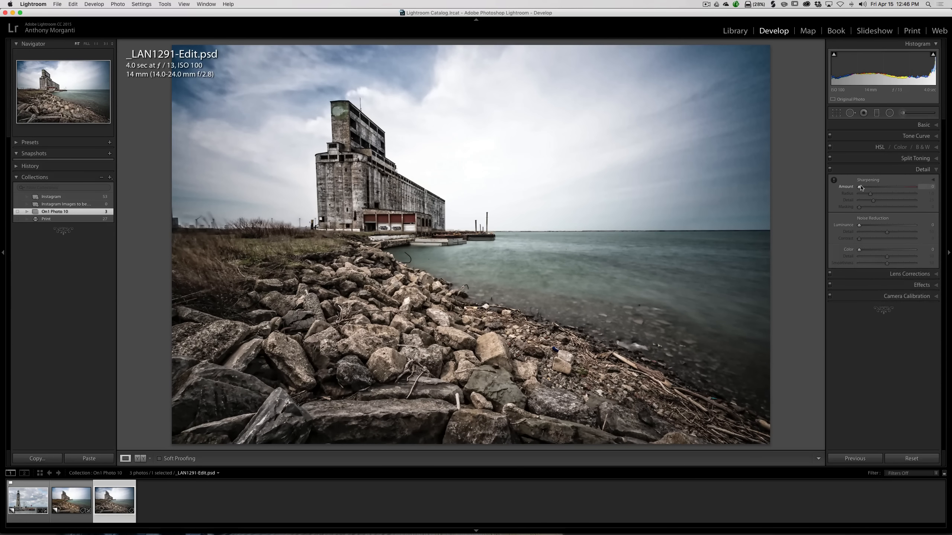
left_click_drag(859, 187, 885, 187)
left_click_drag(859, 225, 878, 226)
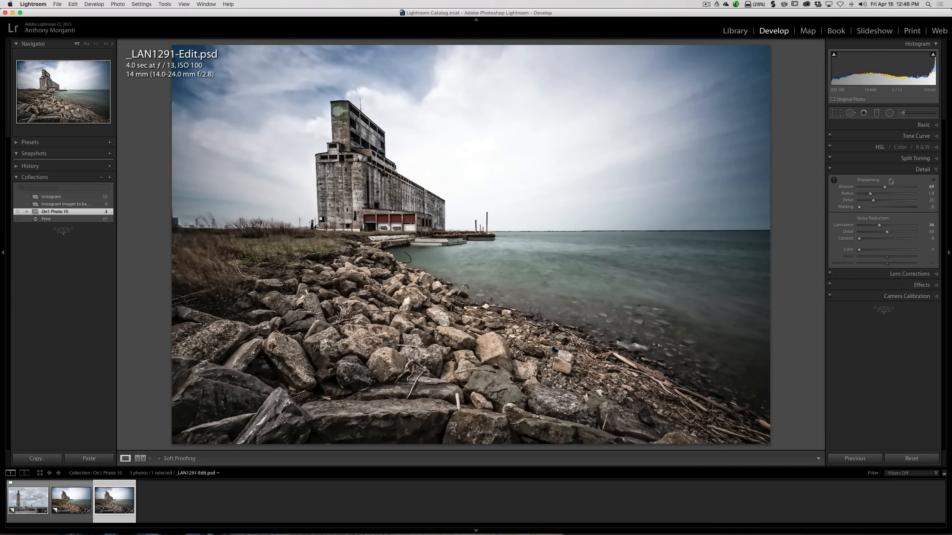
left_click(922, 170)
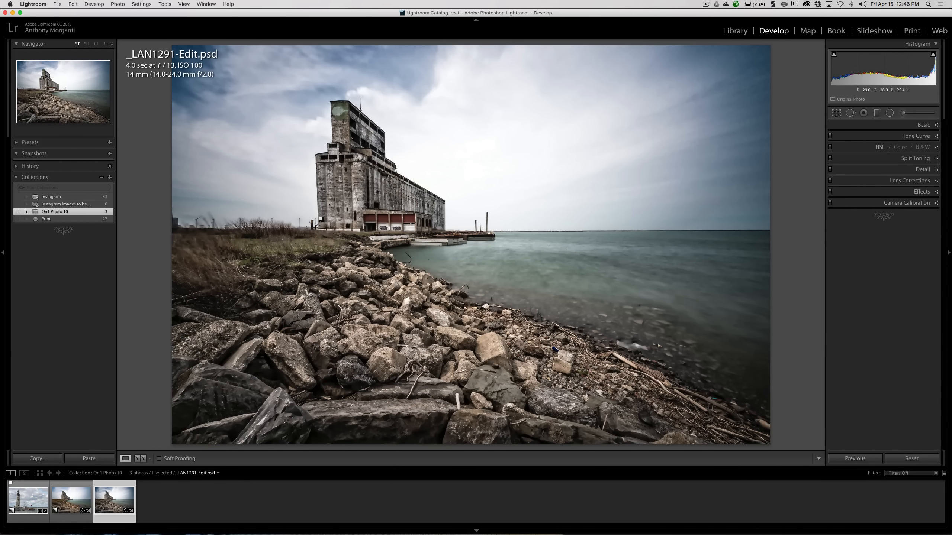
Open the lighthouse photo from Lightroom in ON1 Effects 10 as a PSD copy with Lightroom adjustments, saved as a Smart Photo
left_click(21, 508)
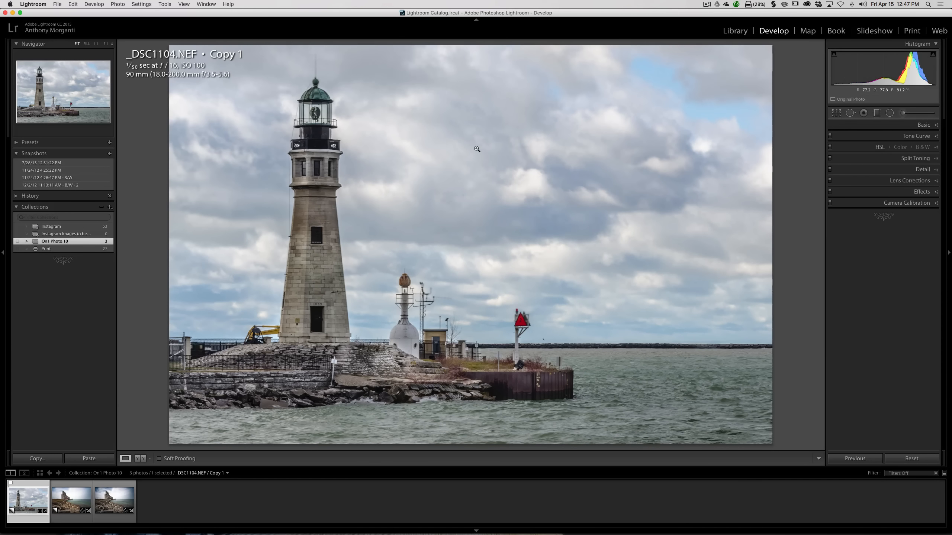
right_click(477, 149)
mouse_move(576, 200)
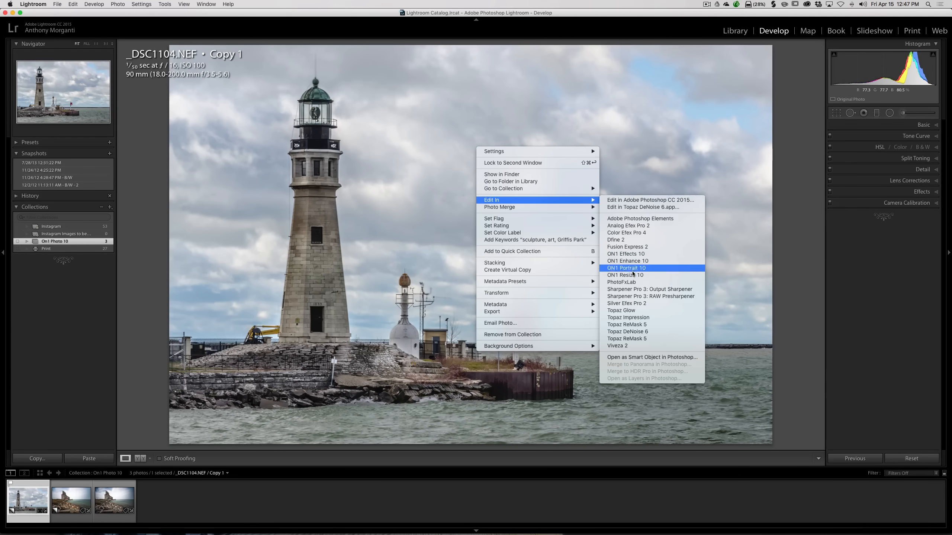
left_click(636, 256)
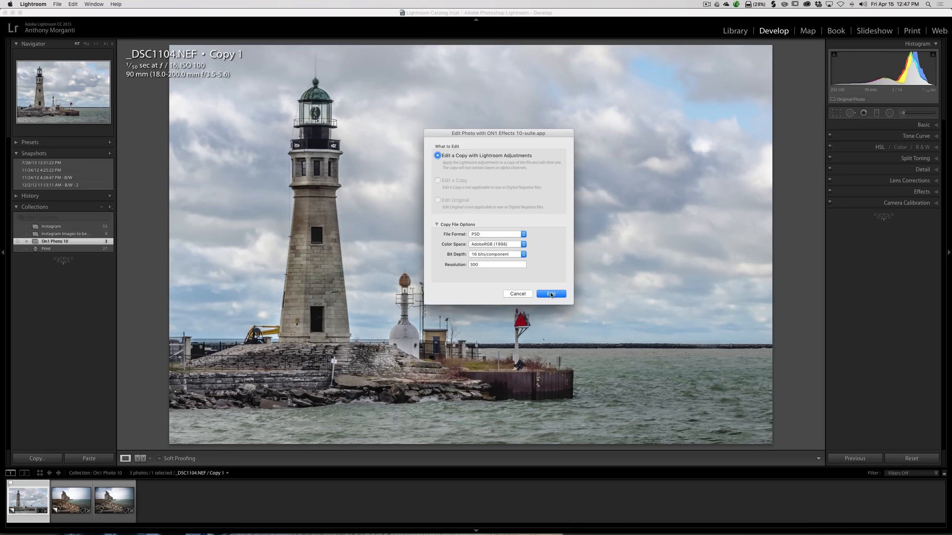
left_click(551, 294)
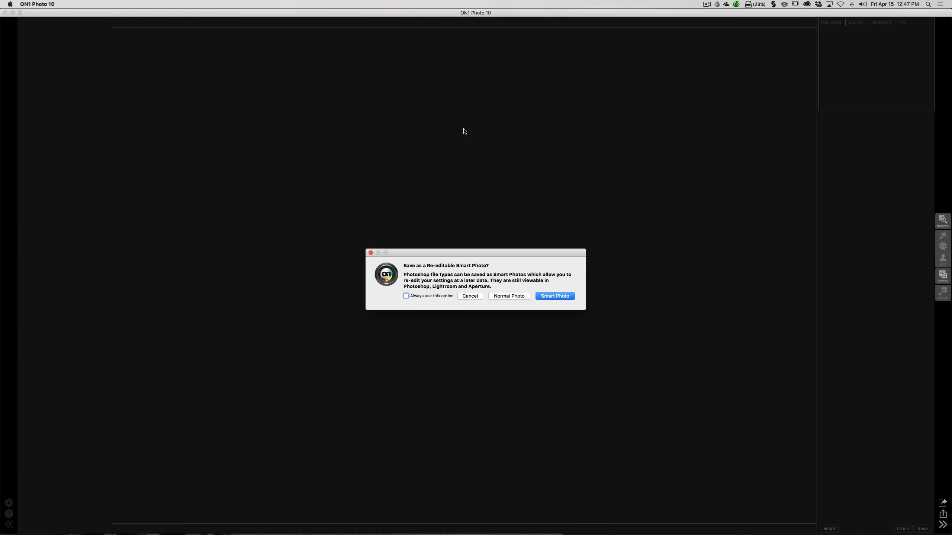
left_click(560, 297)
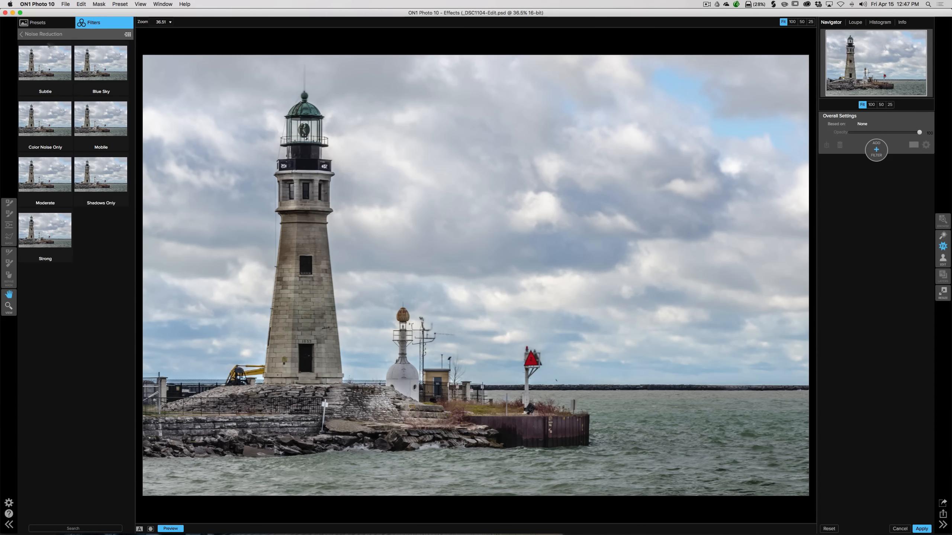
left_click(46, 34)
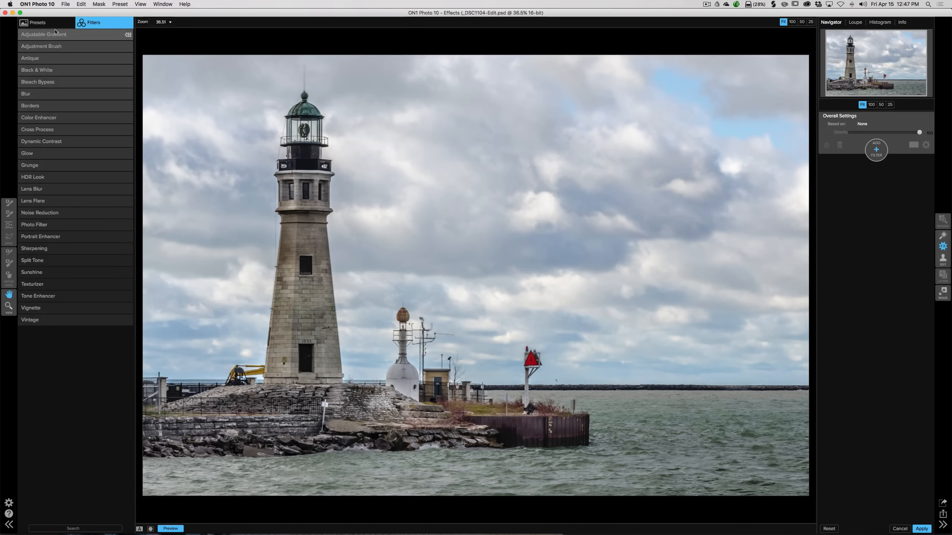
left_click(38, 24)
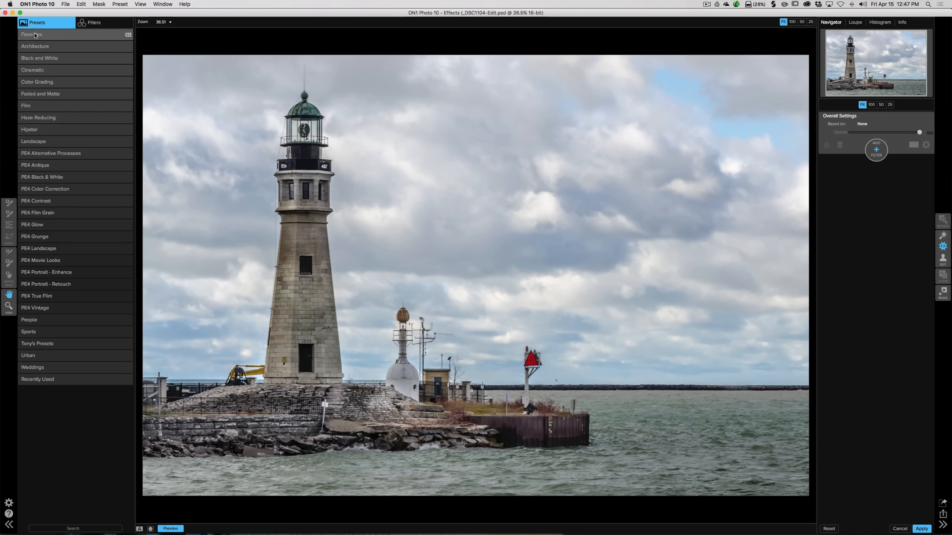
left_click(94, 23)
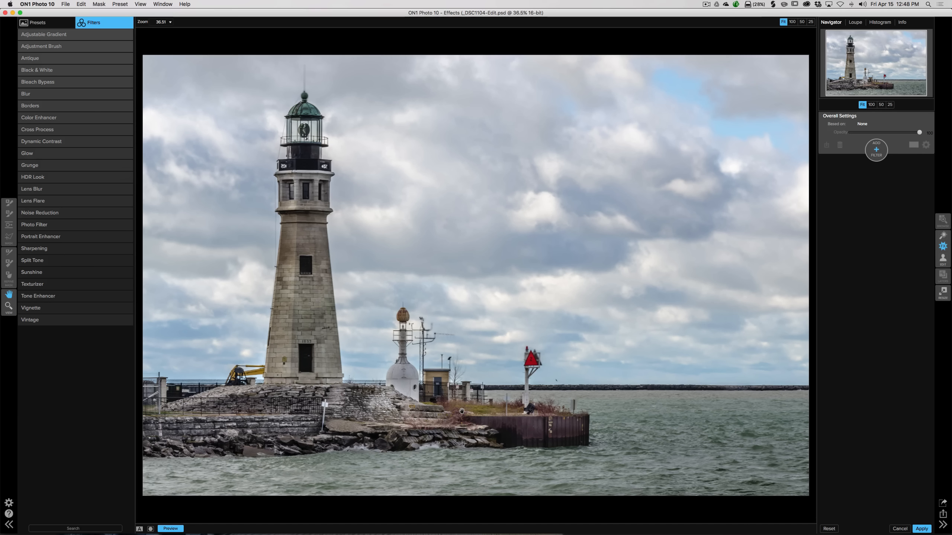
Add a Color Enhancer filter to the lighthouse photo and turn off its automatic color correction
left_click(876, 148)
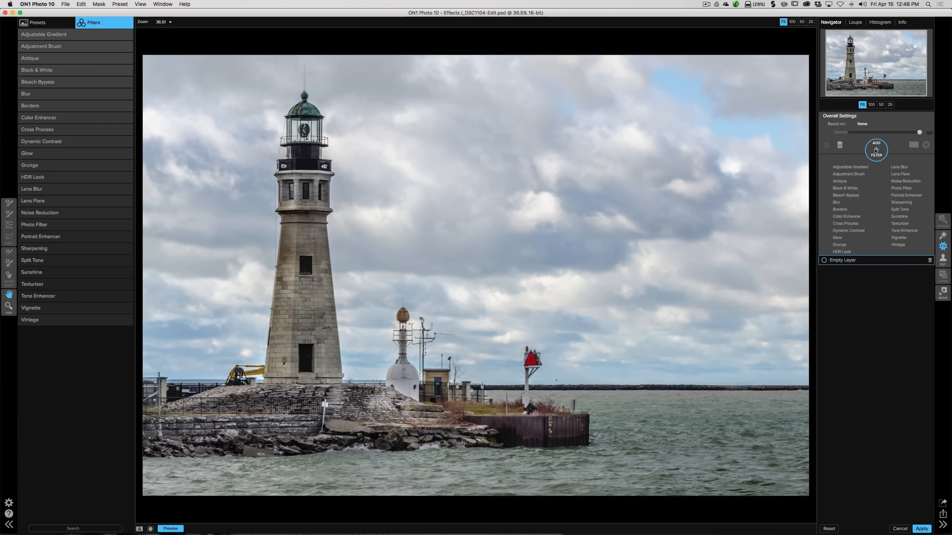
left_click(843, 217)
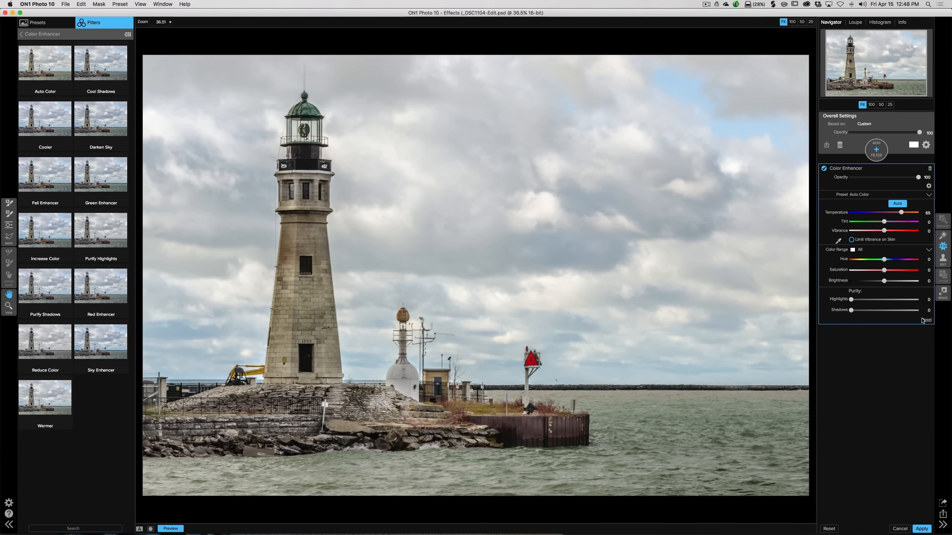
left_click(897, 204)
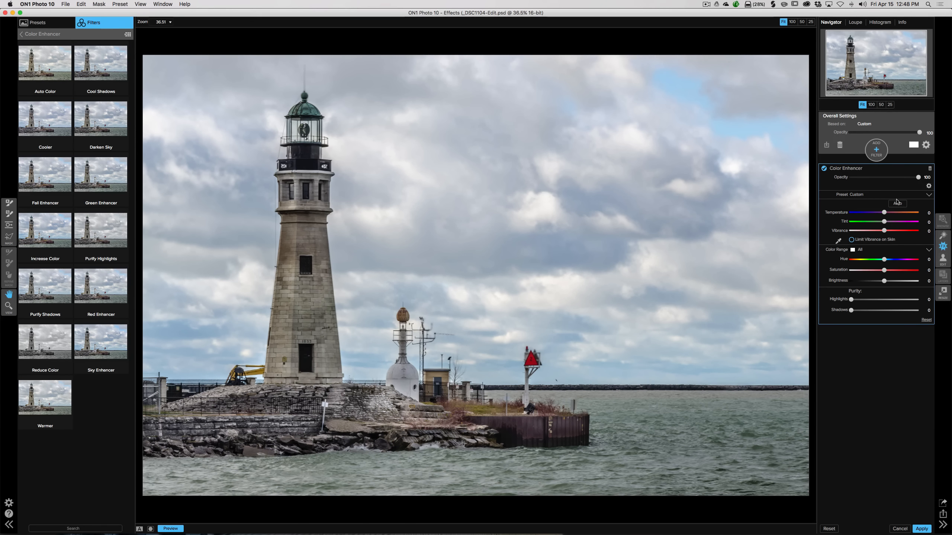
In the Color Enhancer, set the blue range's saturation to 13 and its brightness to -26
left_click(853, 251)
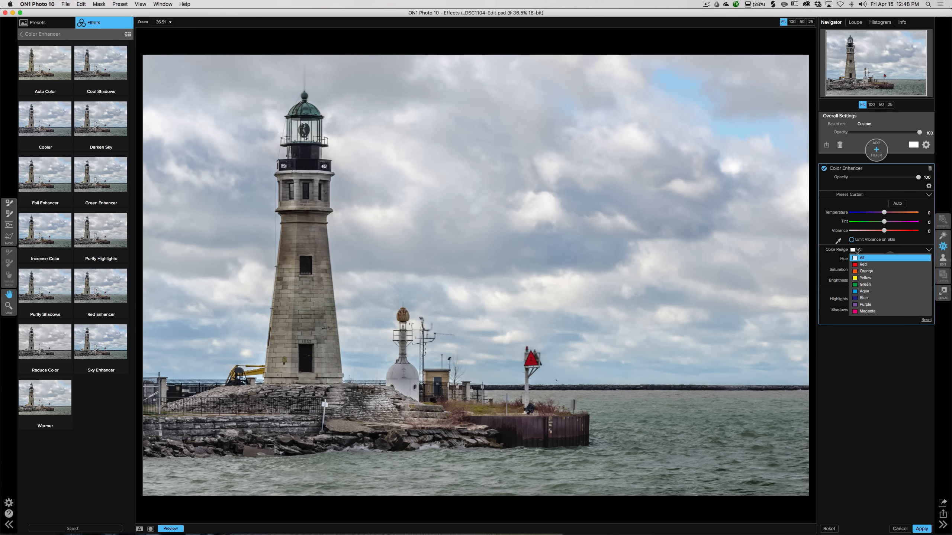
left_click(866, 299)
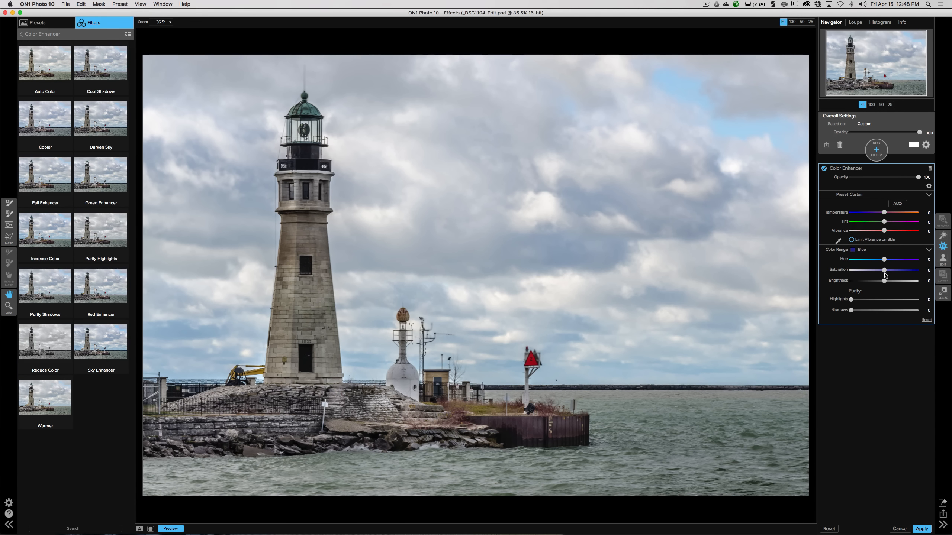
mouse_move(885, 270)
left_mouse_down()
mouse_move(913, 270)
mouse_move(872, 282)
left_mouse_up()
left_click(884, 282)
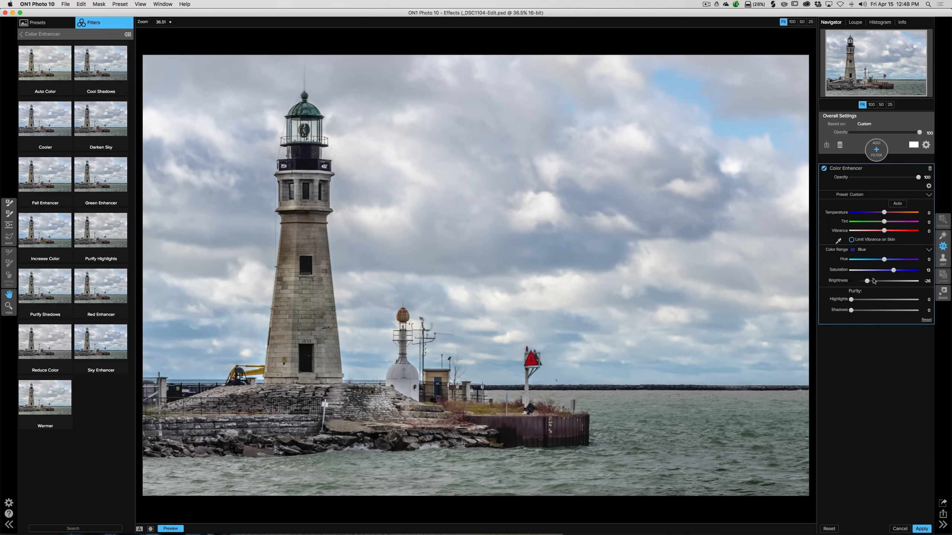
In the Color Enhancer, raise the yellow range's brightness to about 55, fine-tune its saturation, and collapse the filter
left_click(862, 251)
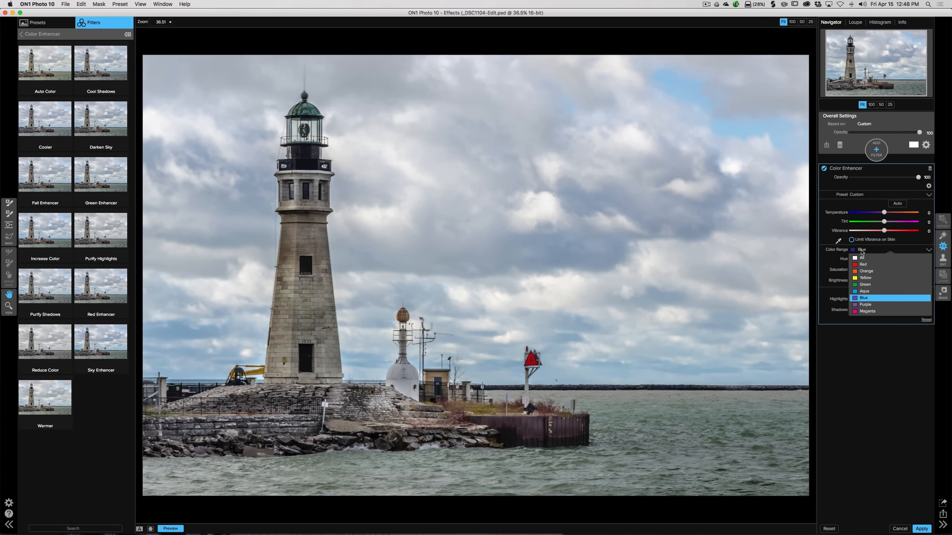
left_click(864, 278)
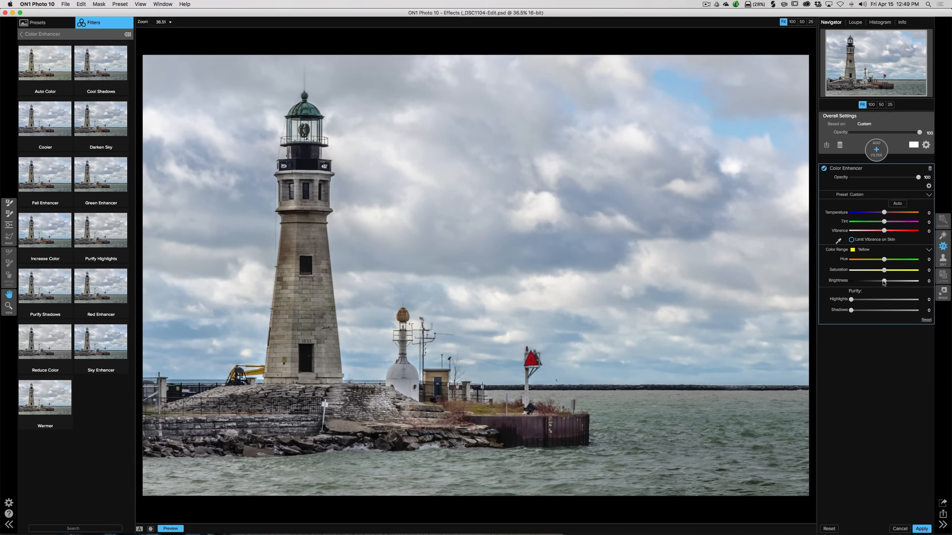
left_click_drag(884, 283, 910, 283)
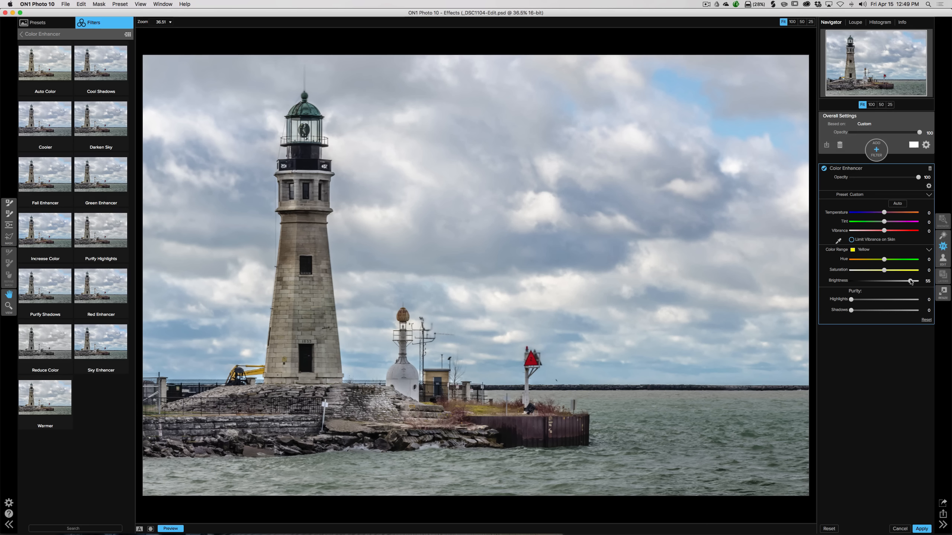
left_click_drag(911, 282, 888, 271)
left_click(873, 171)
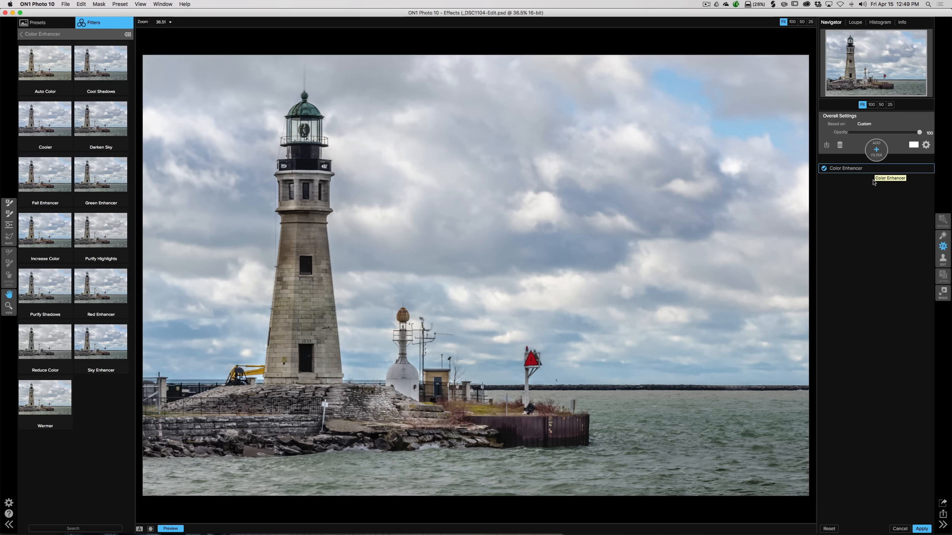
Add a Photo Filter with the 81A Warming style and compare the photo with and without it
left_click(876, 151)
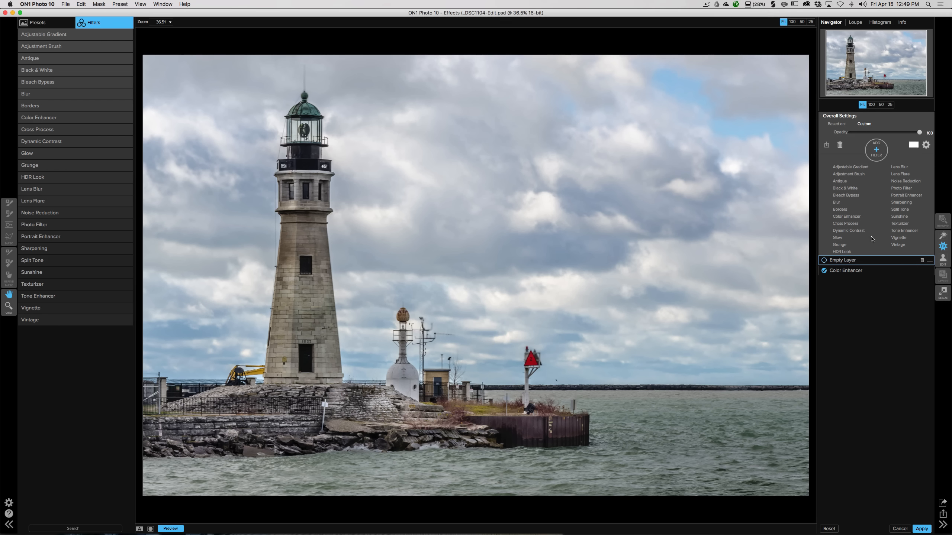
left_click(902, 189)
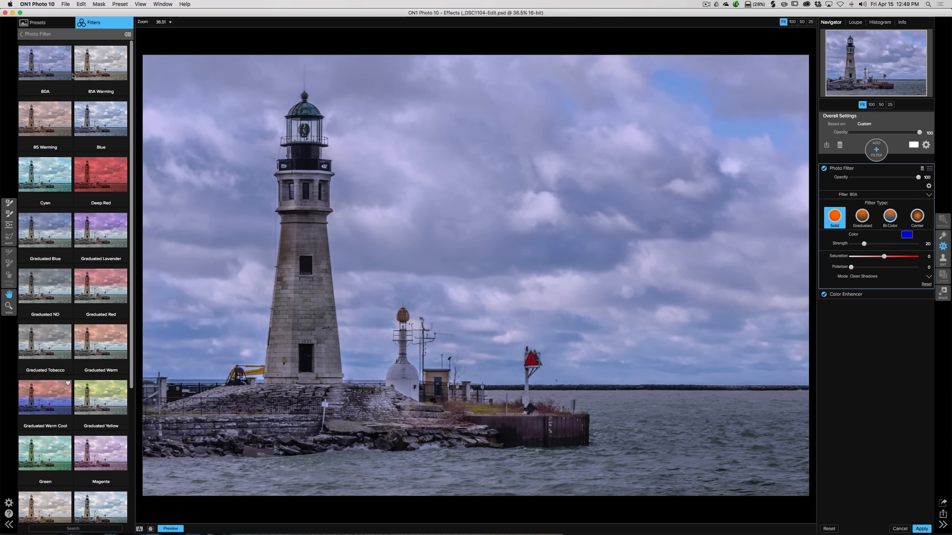
left_click(95, 58)
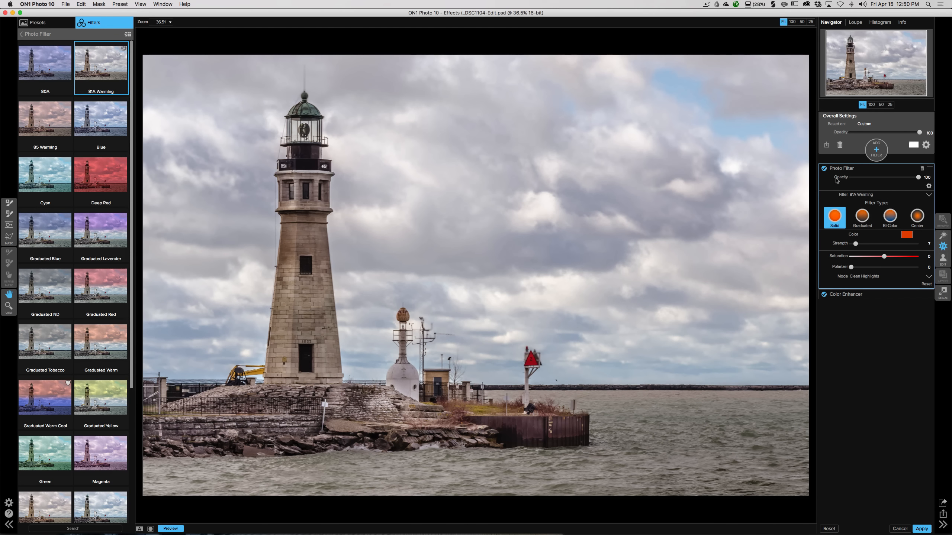
left_click(824, 169)
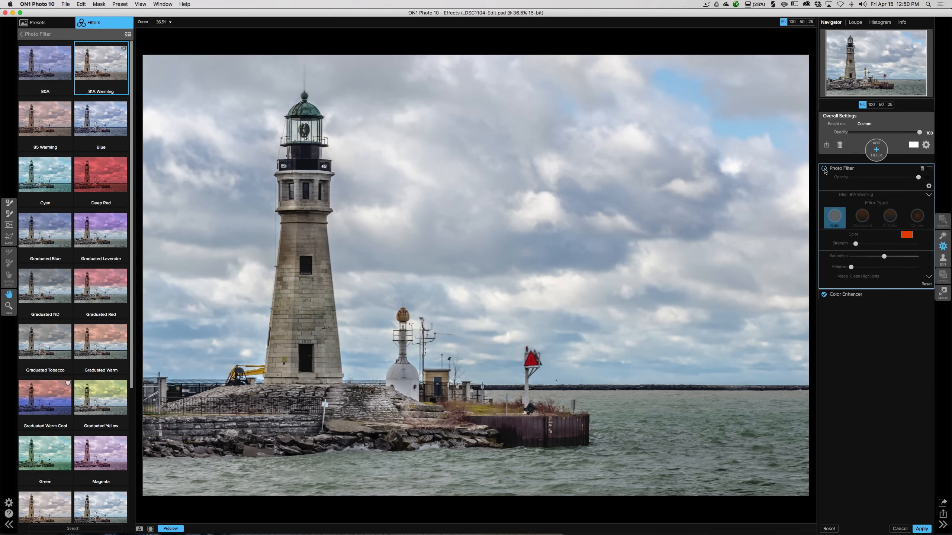
left_click(823, 169)
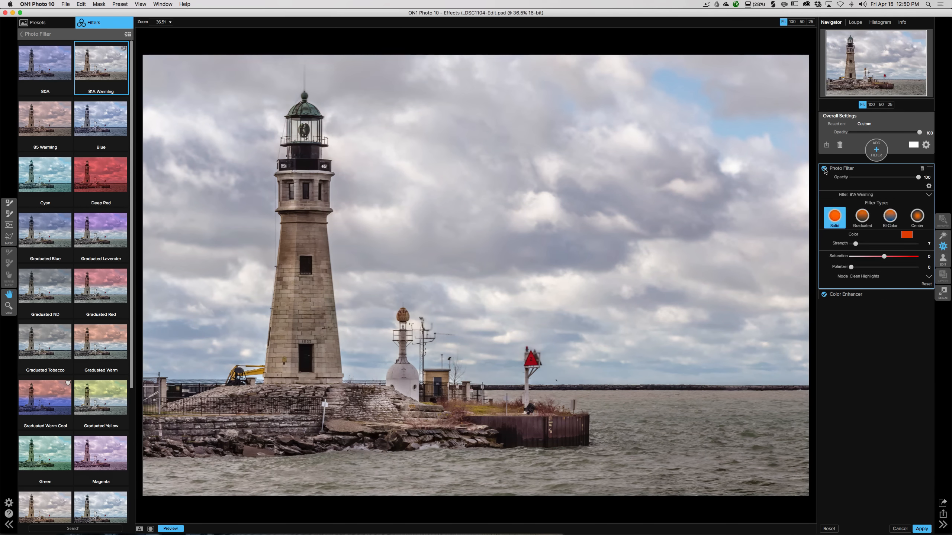
Add a Dynamic Contrast filter with the Natural style, reduce its opacity to 43, and check its effect on the photo
left_click(875, 150)
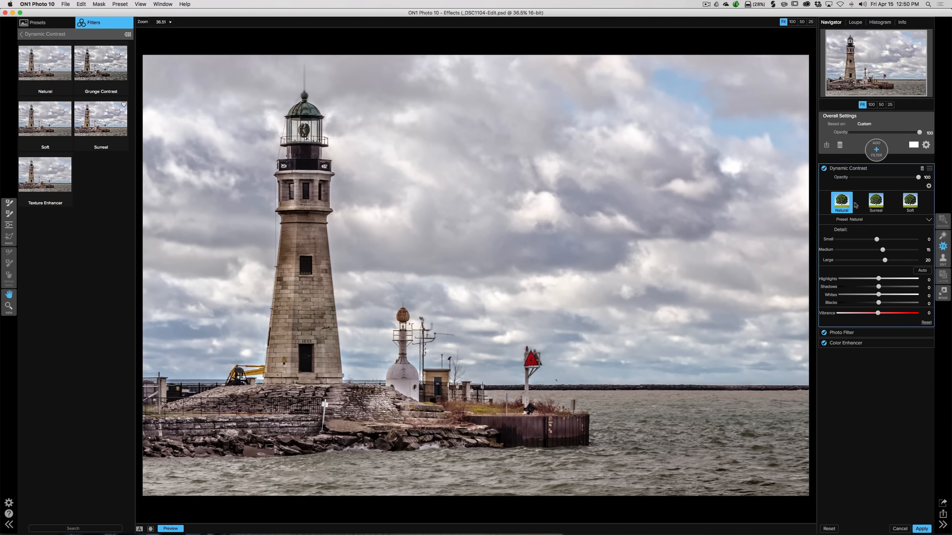
left_click(823, 169)
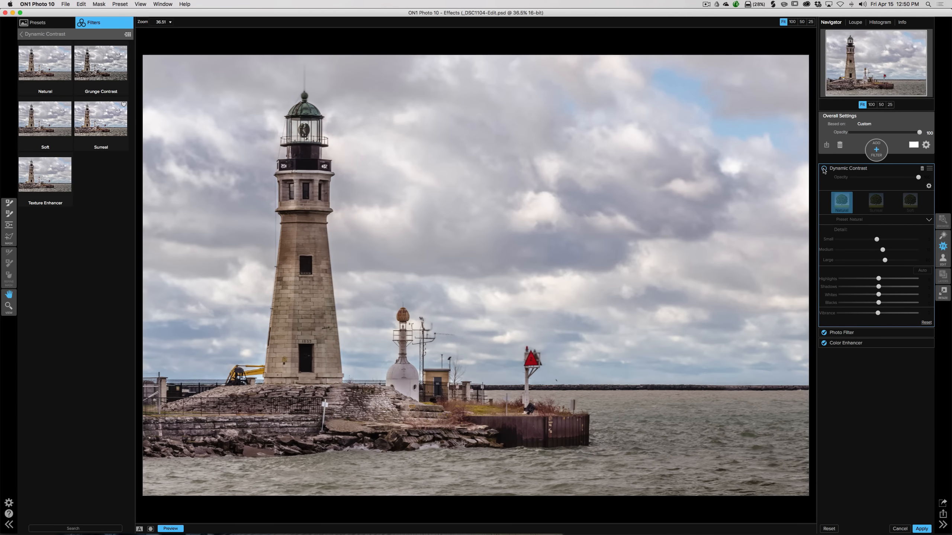
left_click(824, 169)
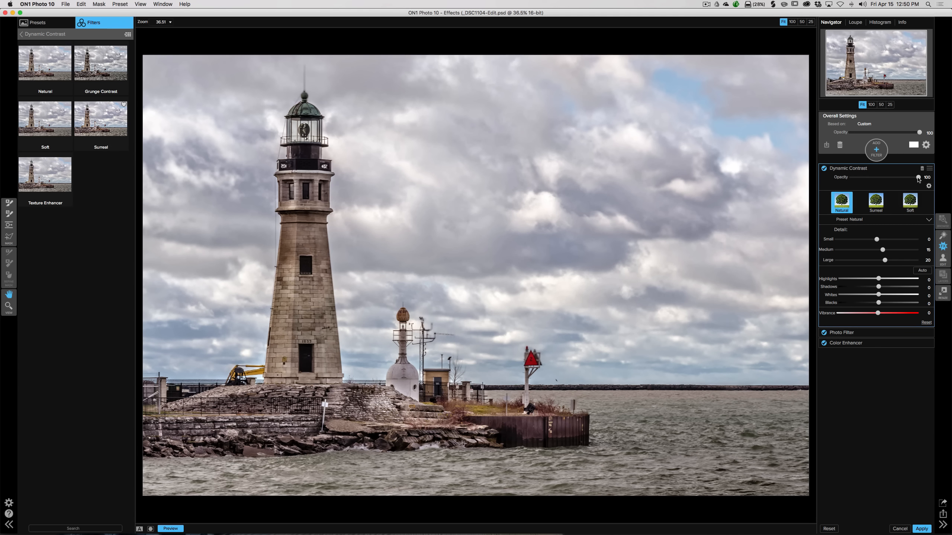
left_click_drag(918, 179, 880, 181)
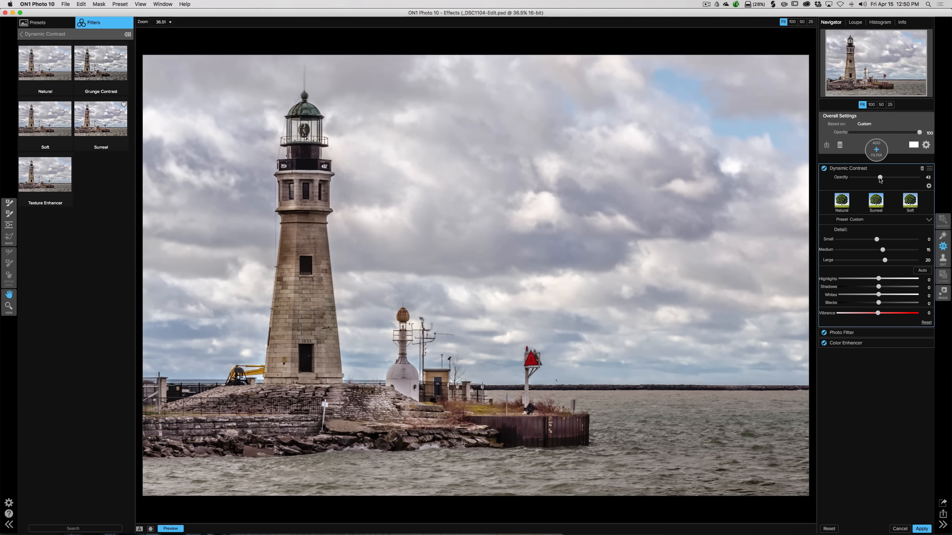
left_click(823, 169)
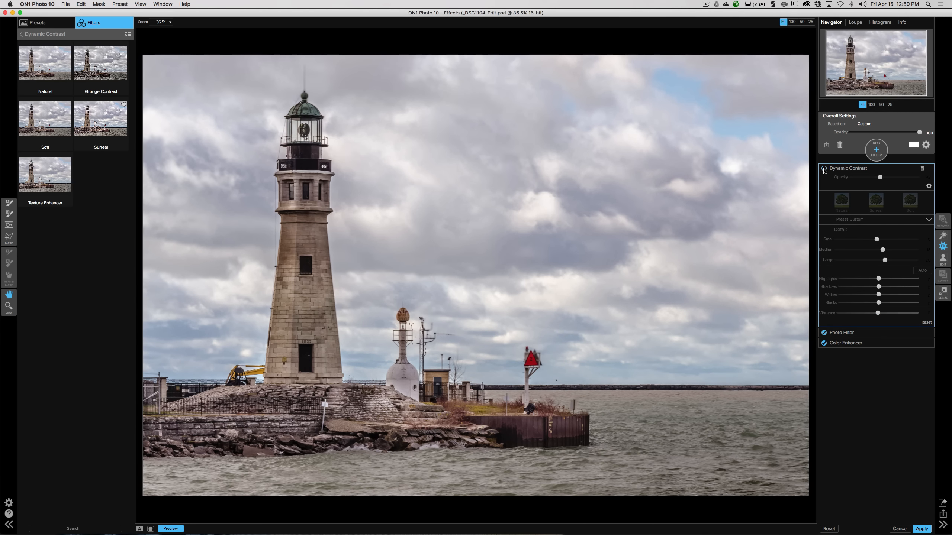
left_click(823, 169)
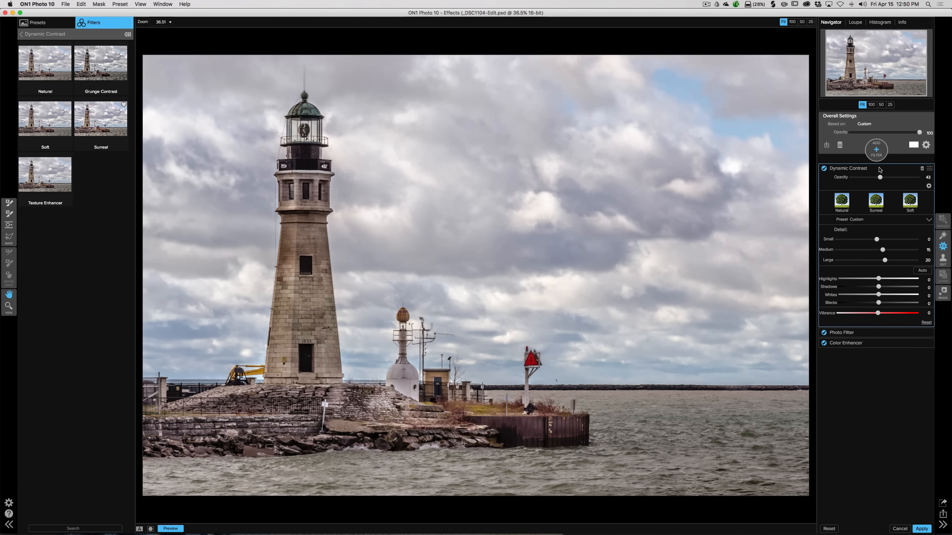
left_click(879, 169)
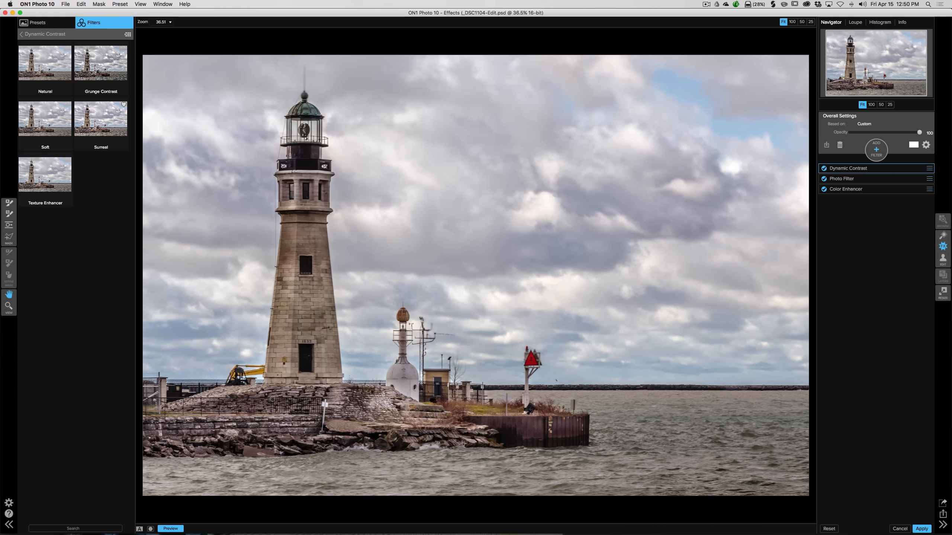
Compare the lighthouse photo's filtered preview with the original image
left_click(170, 528)
left_click(170, 529)
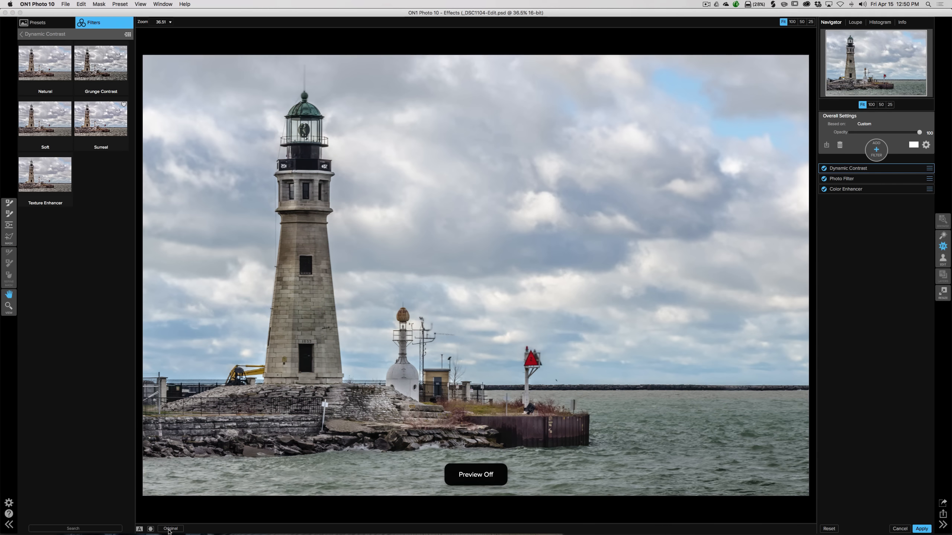
left_click(169, 529)
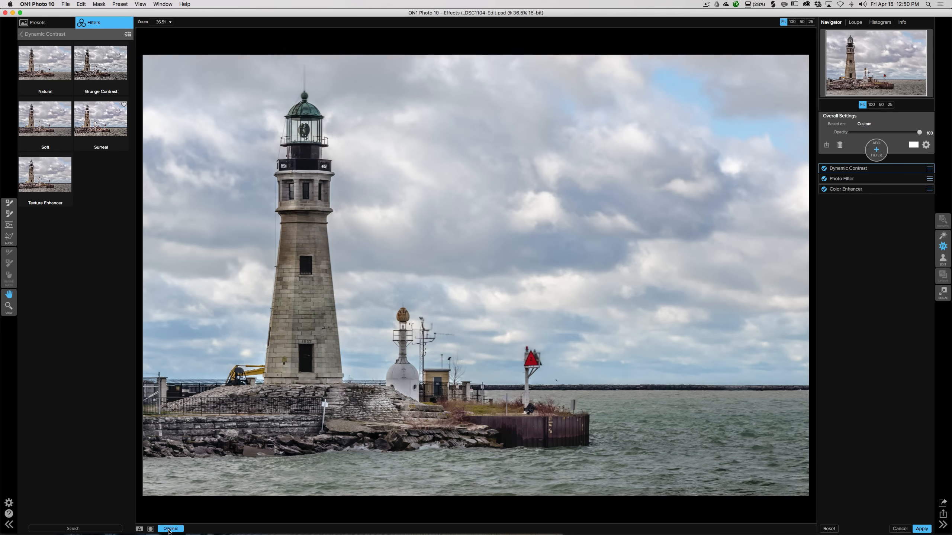
left_click(169, 529)
left_click(169, 529)
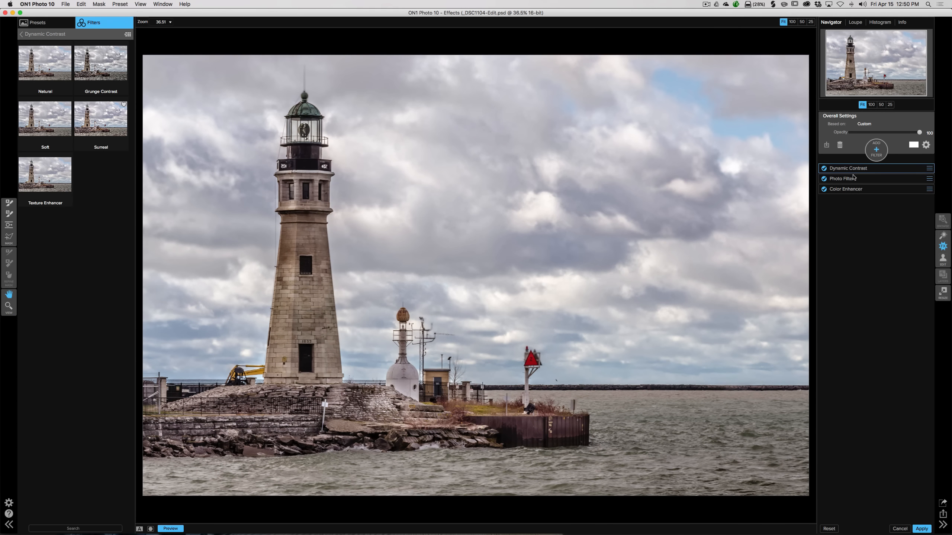
Add a Vignette filter with the Big Softy style on top of the lighthouse photo's filter stack
left_click(872, 152)
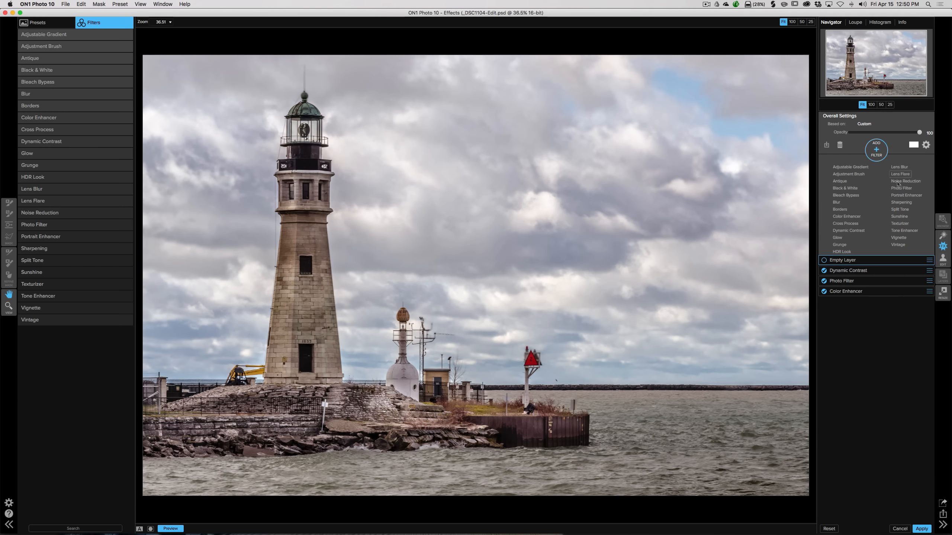
left_click(903, 237)
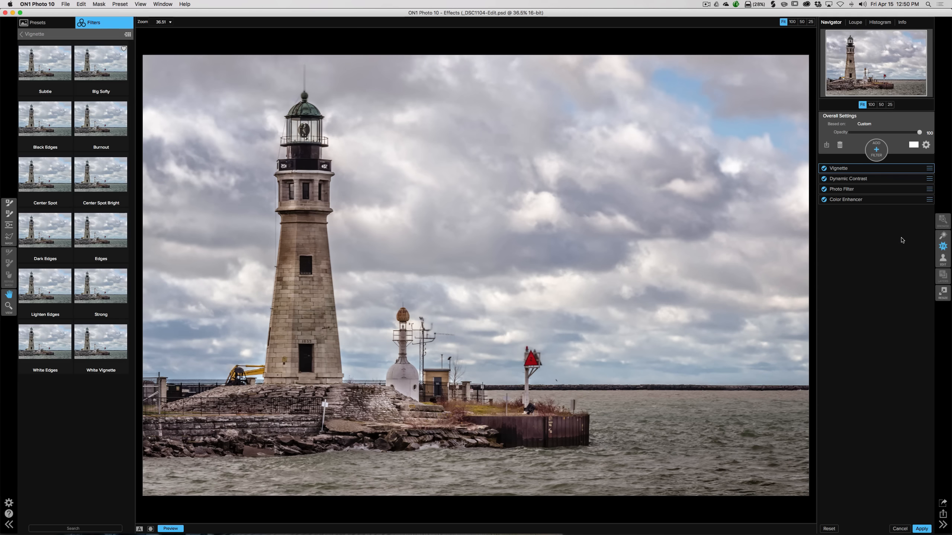
left_click(94, 66)
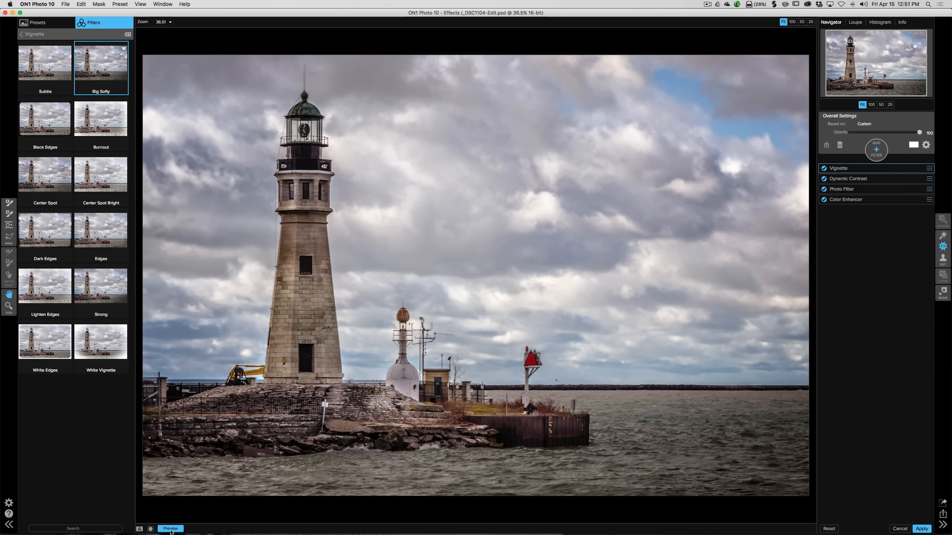
Compare the lighthouse photo with and without all filters, and apply the effects to return to Lightroom
left_click(170, 528)
left_click(171, 528)
left_click(922, 529)
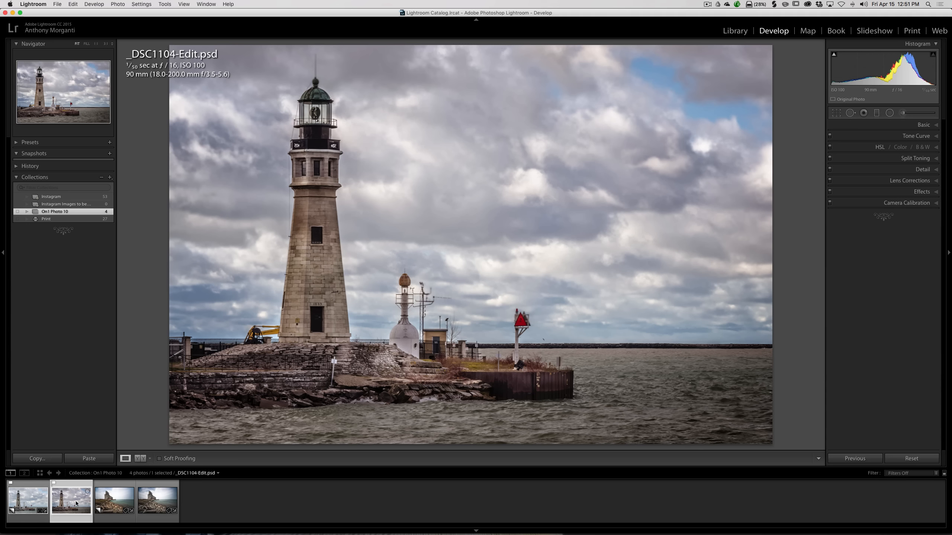
Compare the original and edited versions of the lighthouse photo and of the grain elevator photo in Lightroom
left_click(25, 502)
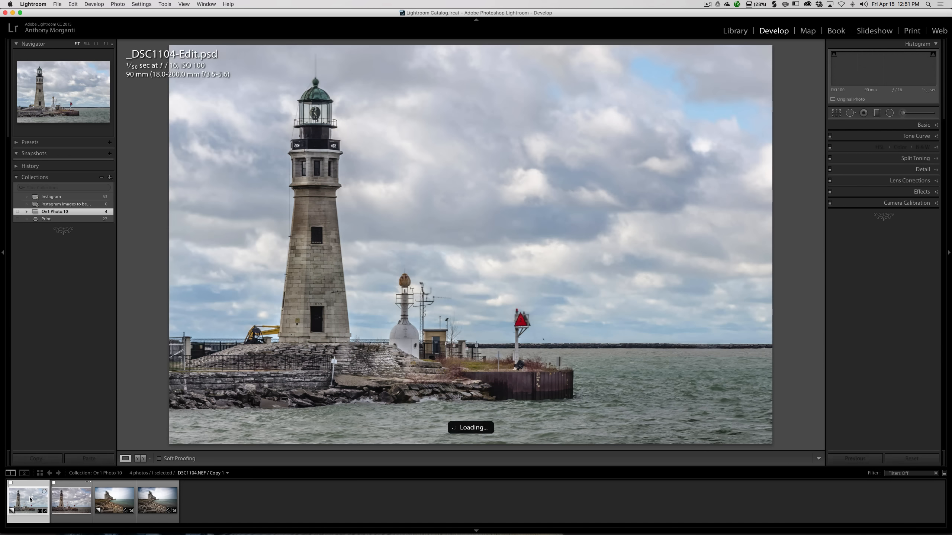
left_click(70, 500)
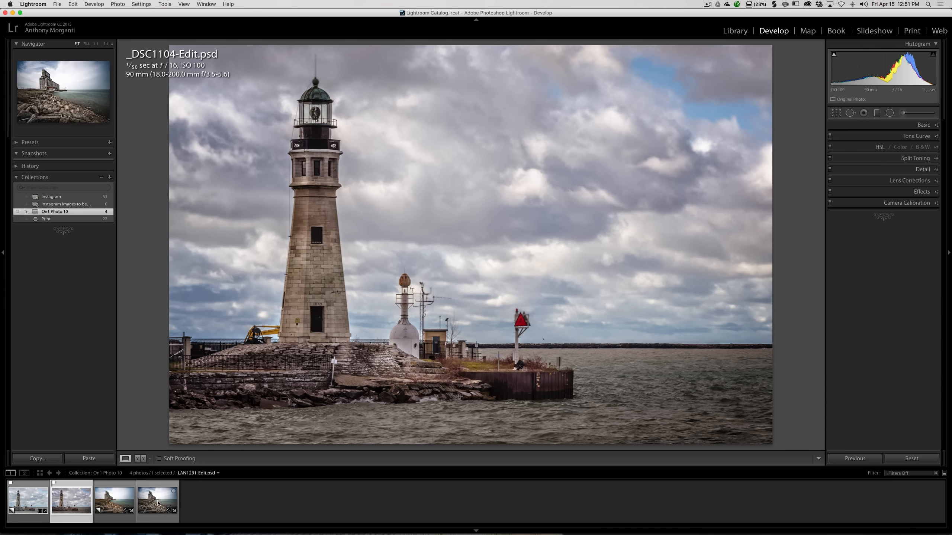
left_click(36, 503)
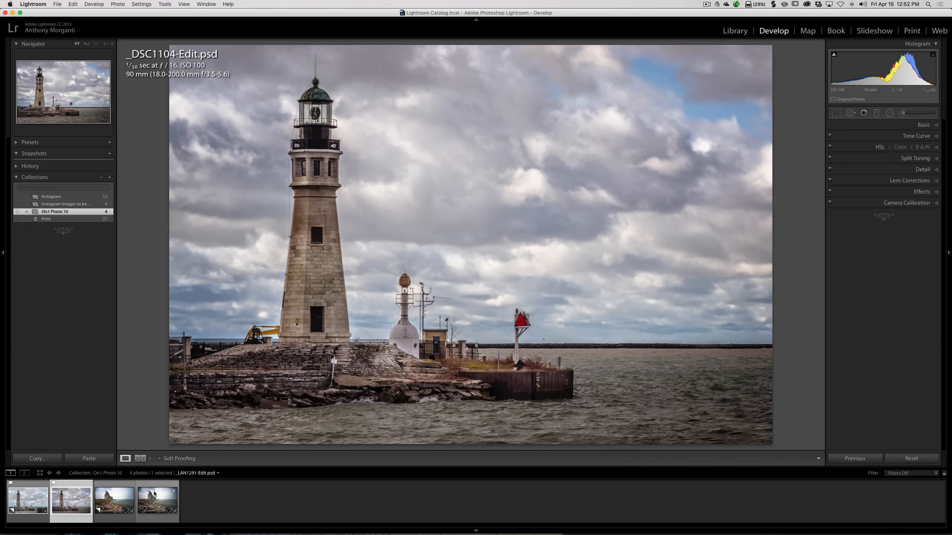
key("Right")
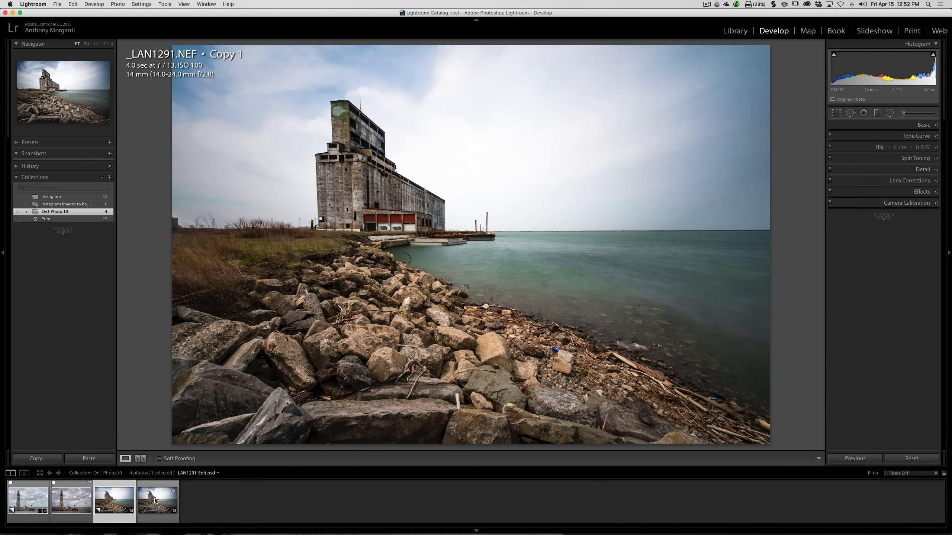
left_click(154, 500)
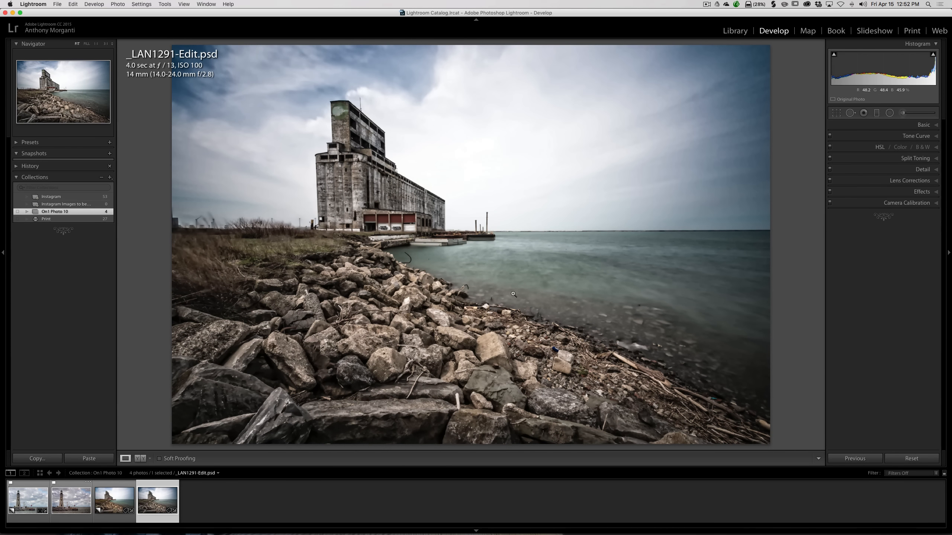